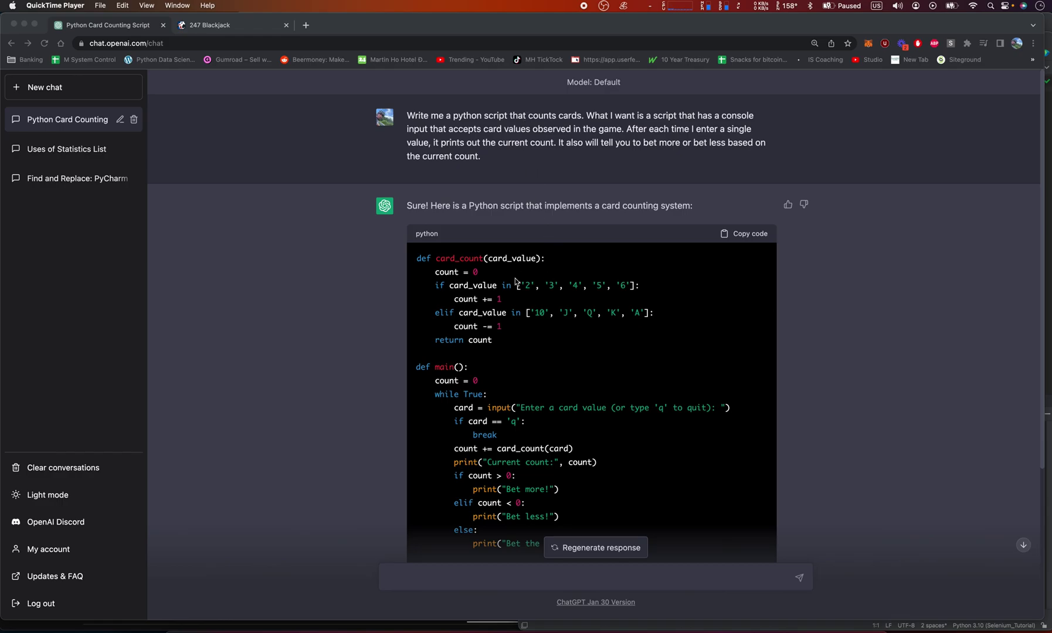
Scroll through ChatGPT's card-counting script and select its card input line.
scroll(668, 327, "down", 2)
scroll(666, 327, "down", 3)
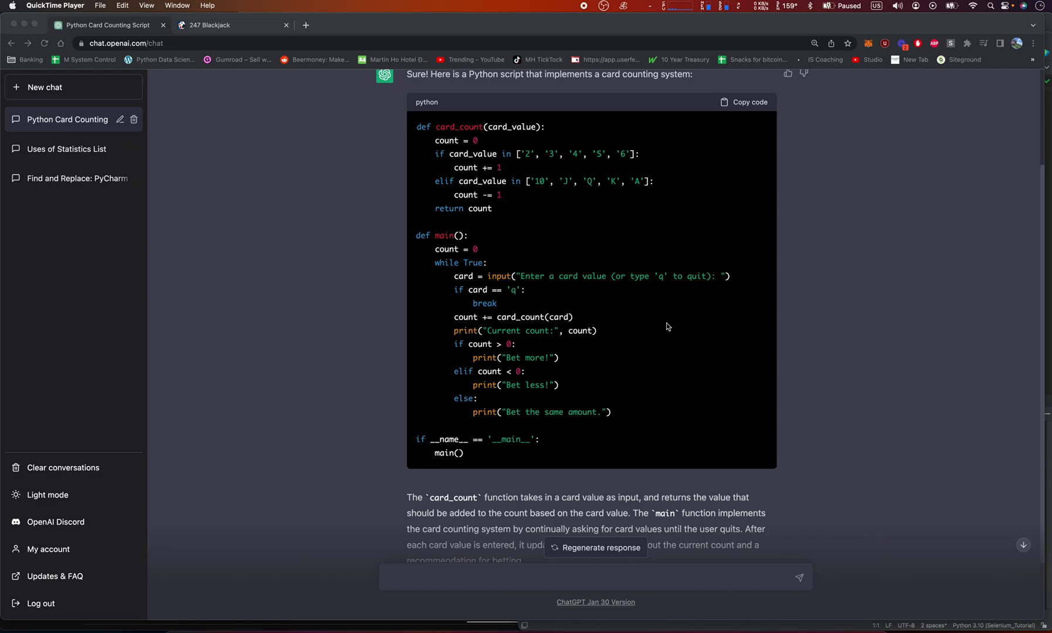
scroll(667, 326, "up", 4)
scroll(669, 331, "down", 2)
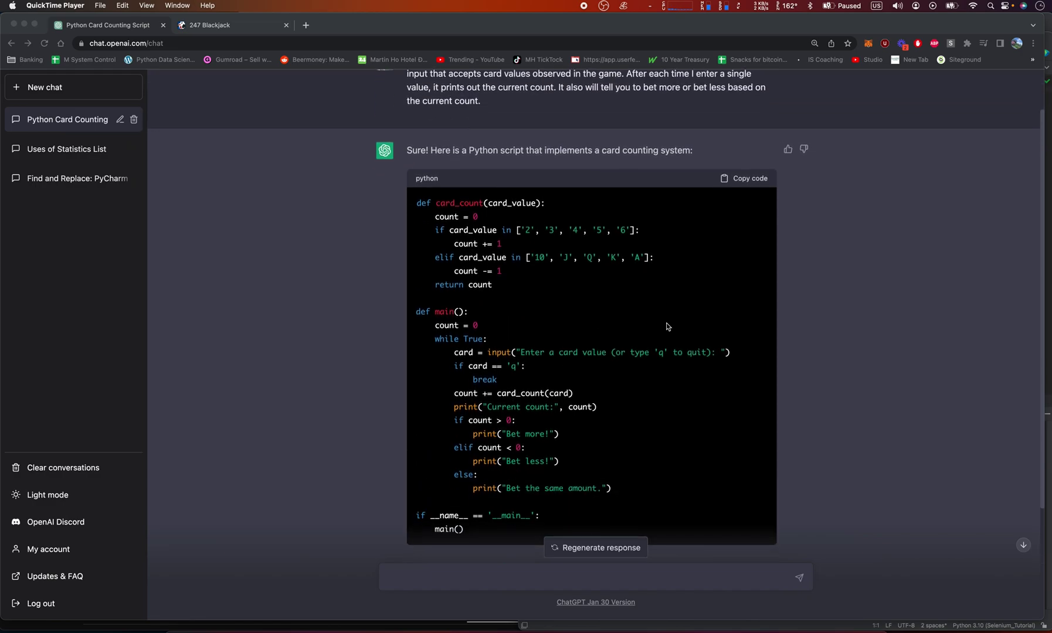
left_click(467, 305)
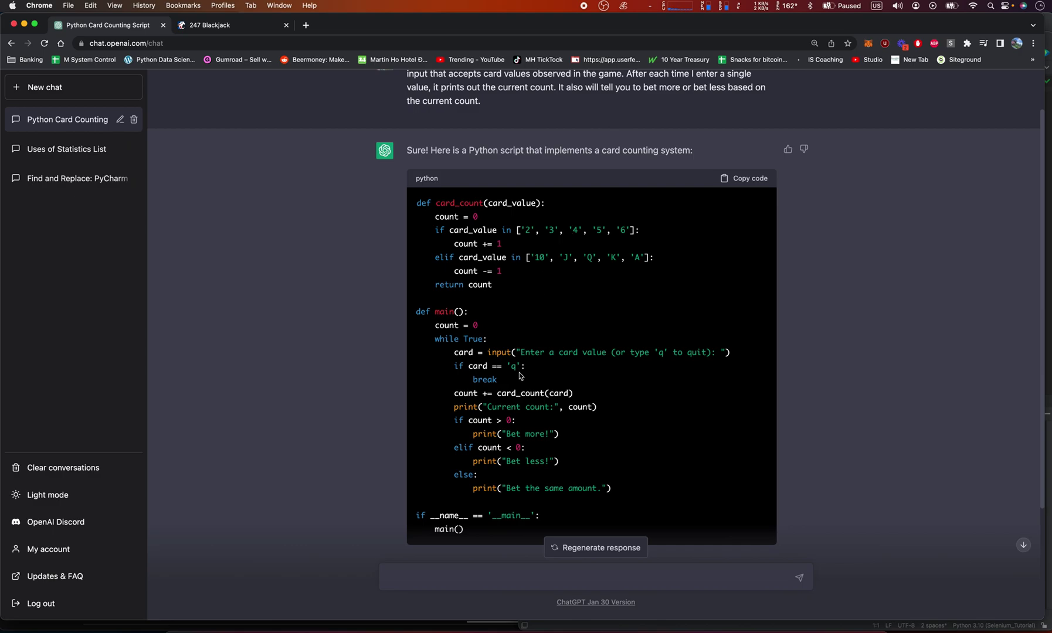
triple_click(522, 353)
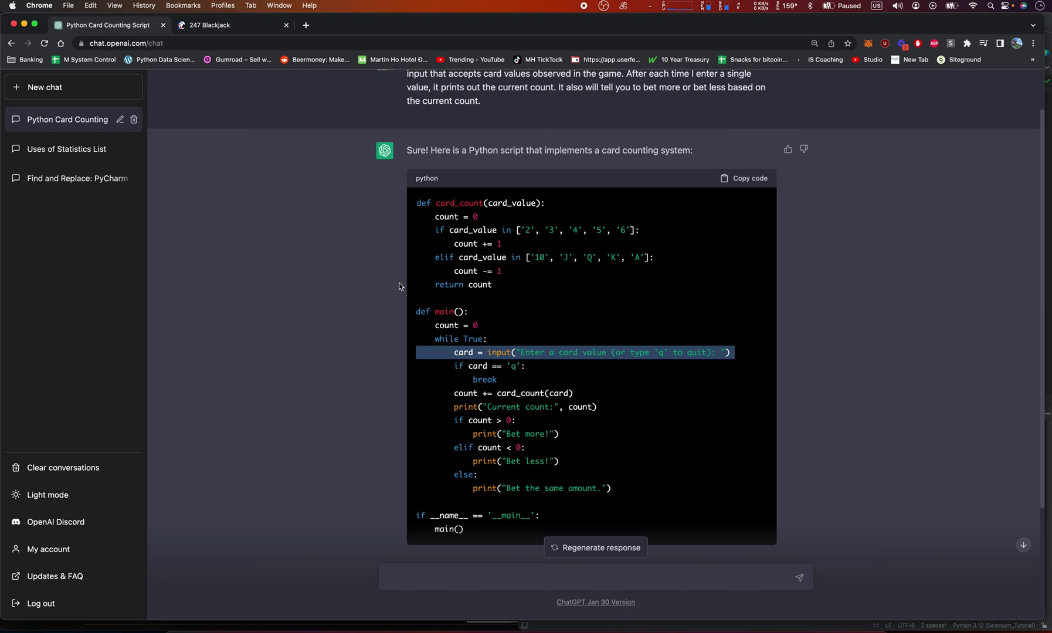
Copy the script's code and switch to the 247 Blackjack tab.
triple_click(448, 341)
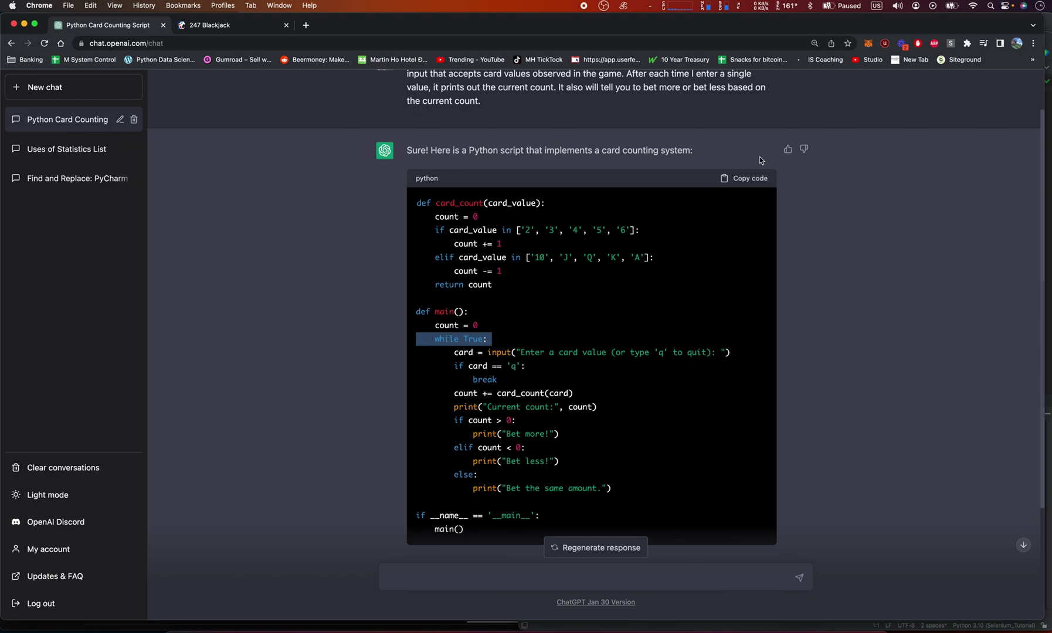
left_click(756, 186)
left_click(224, 26)
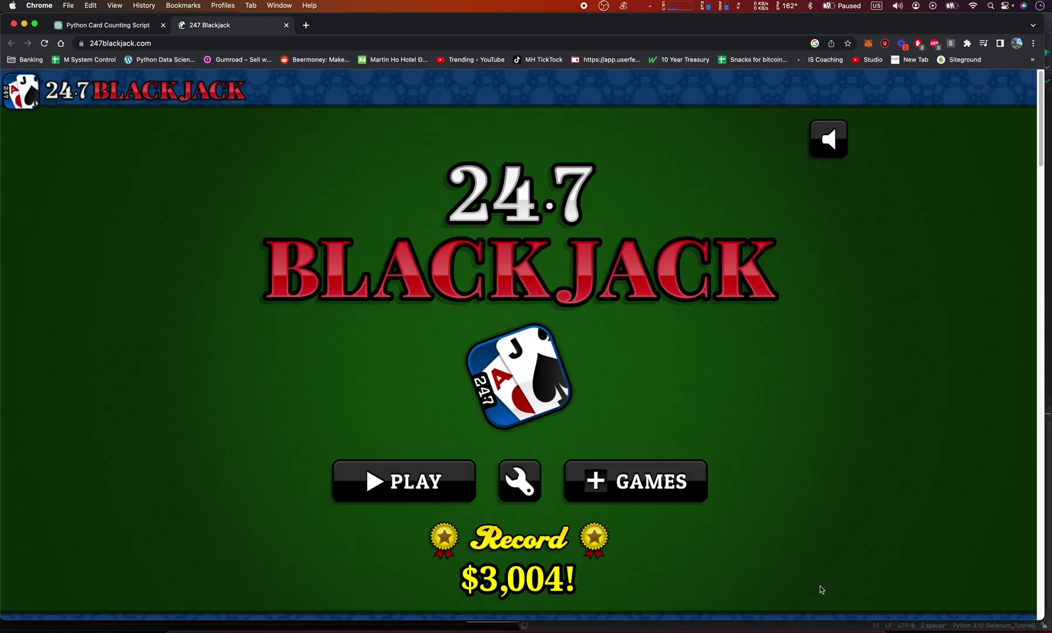
Paste the card-counting script into PyCharm's main.py and run it so it prompts for cards.
left_click(725, 629)
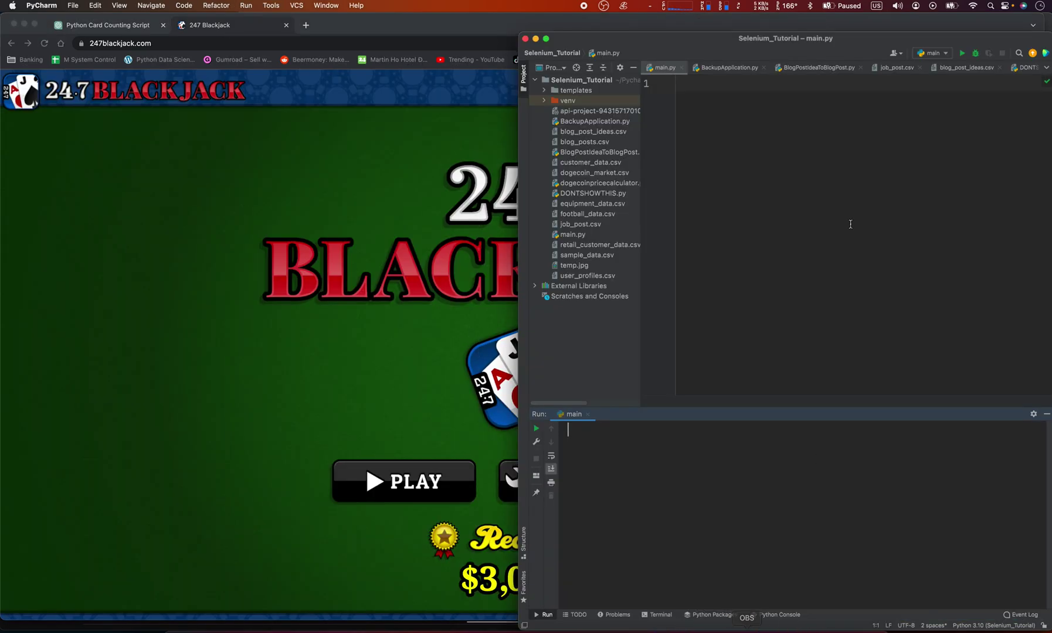
key("cmd+v")
left_click(821, 85)
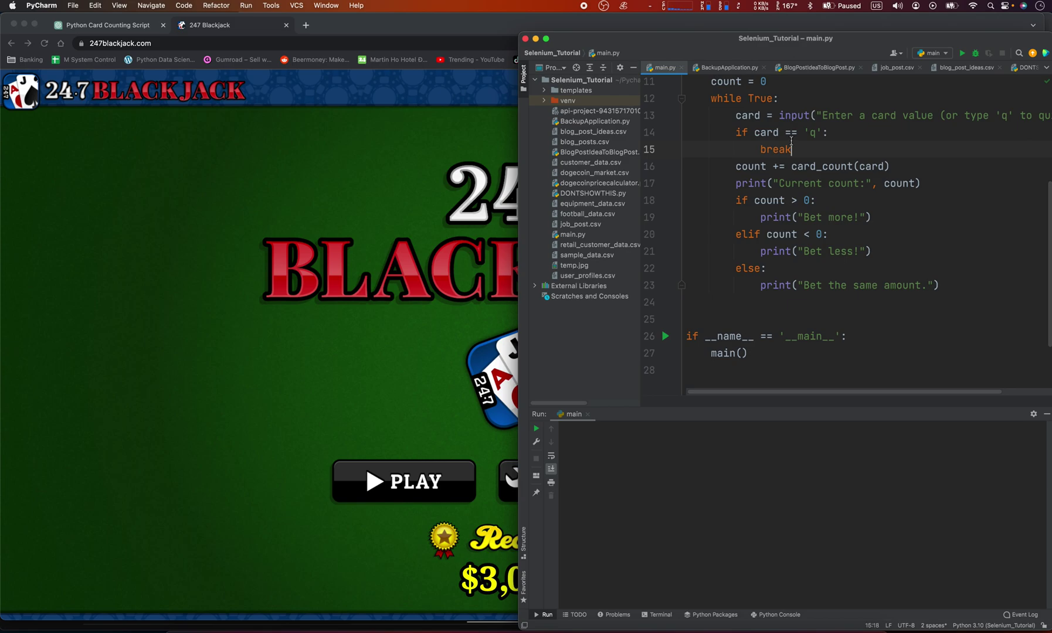
scroll(850, 205, "up", 5)
left_click(962, 53)
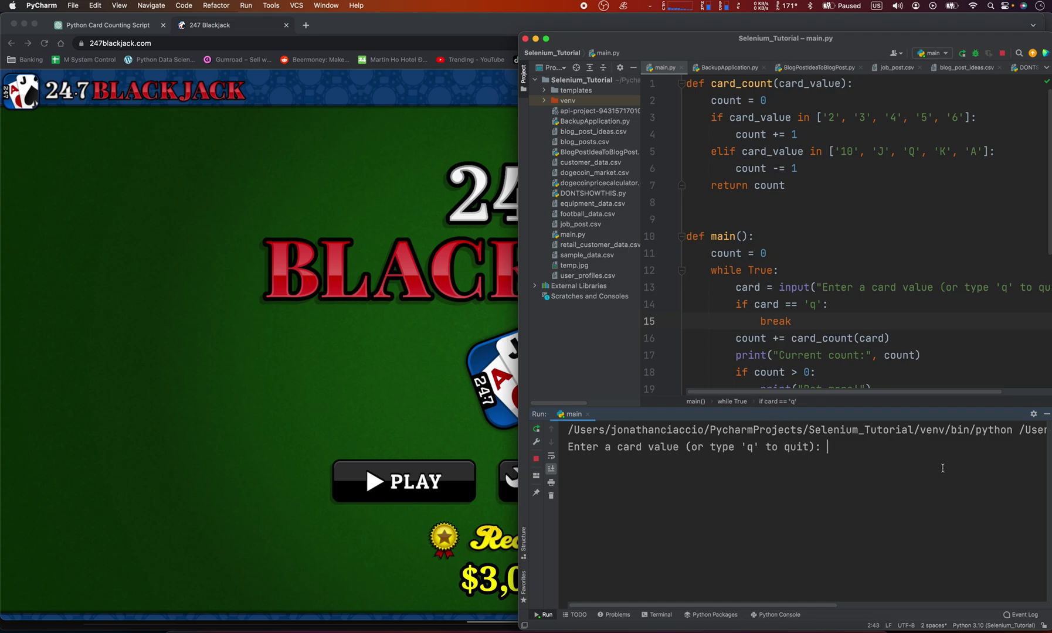
left_click(335, 466)
Place Chrome on half the screen beside PyCharm and start a new Blackjack game with $2,500.
left_click(422, 474)
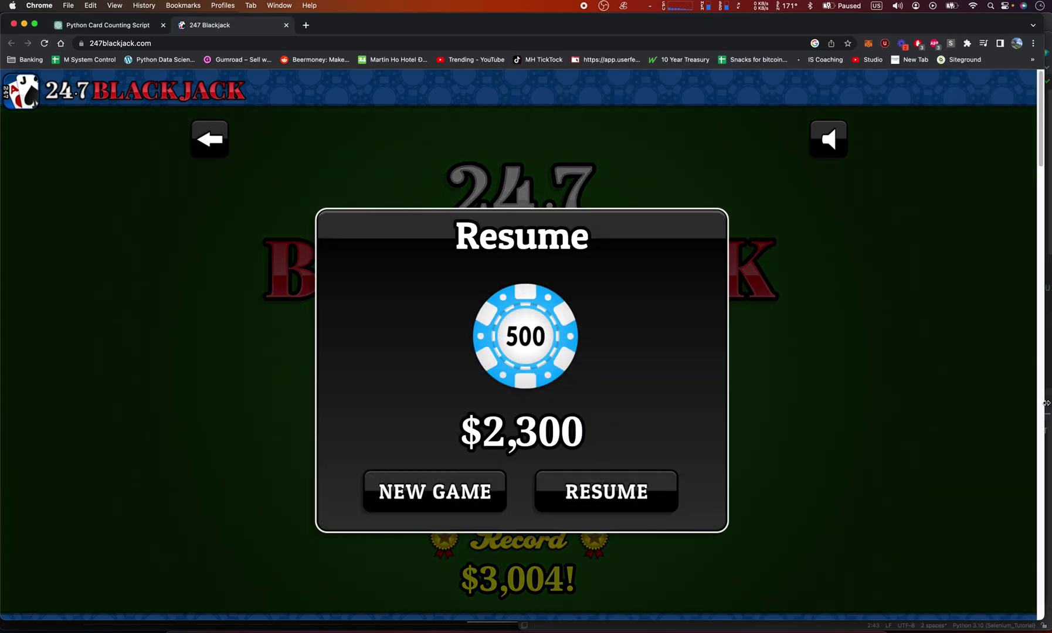
left_click_drag(1046, 403, 639, 405)
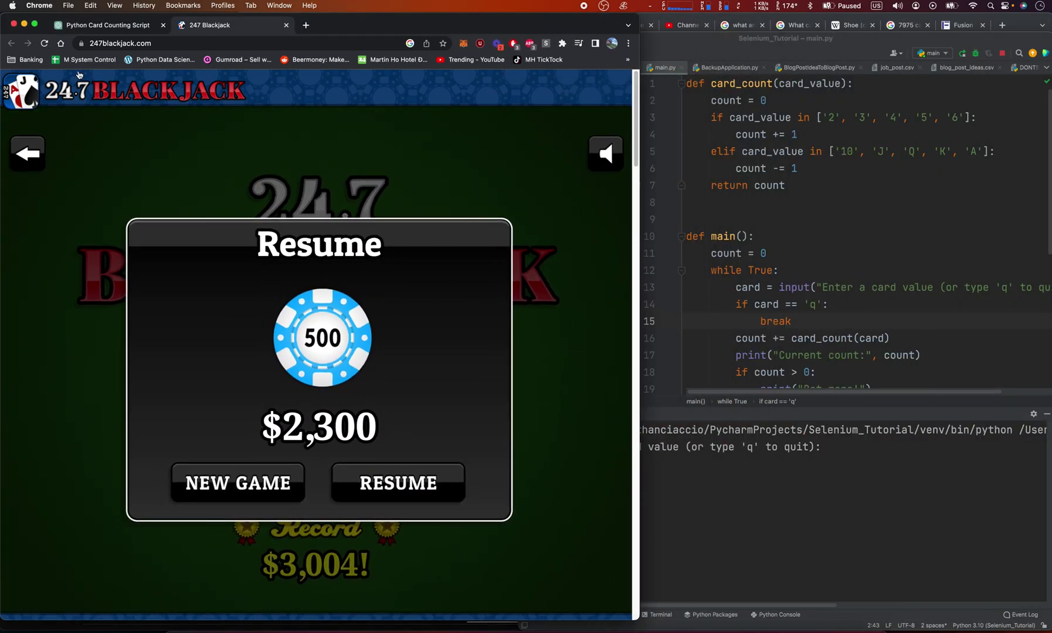
left_click(84, 27)
scroll(469, 491, "down", 5)
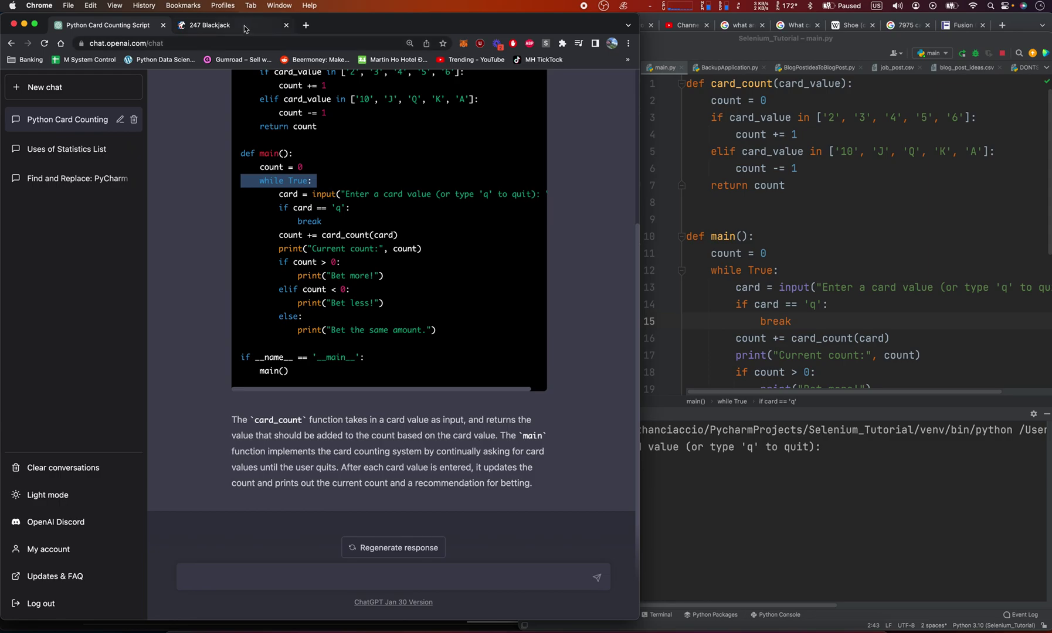
left_click(193, 26)
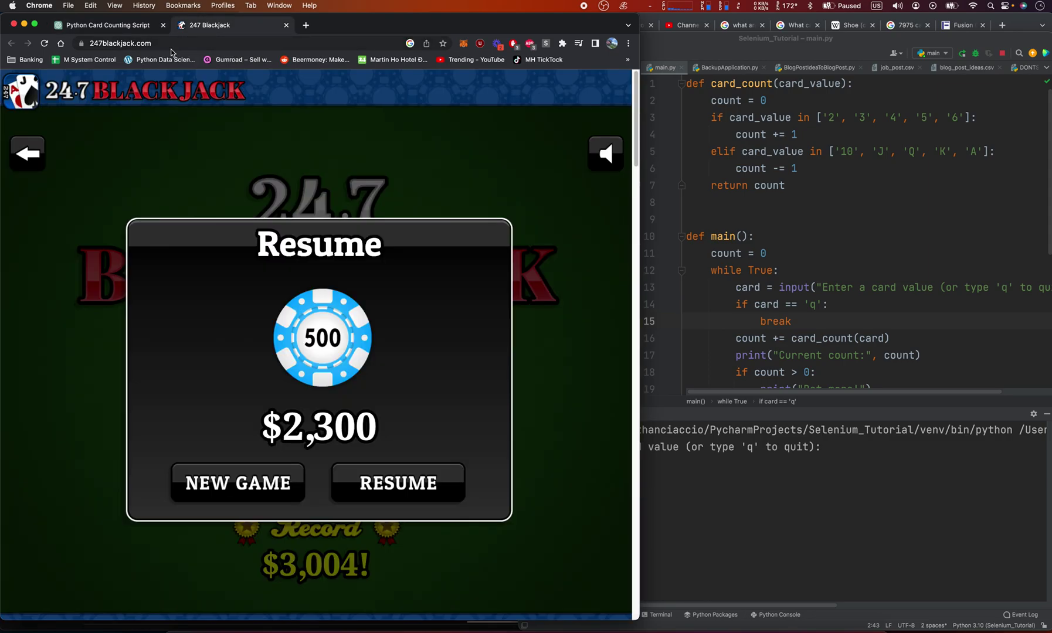
left_click(260, 482)
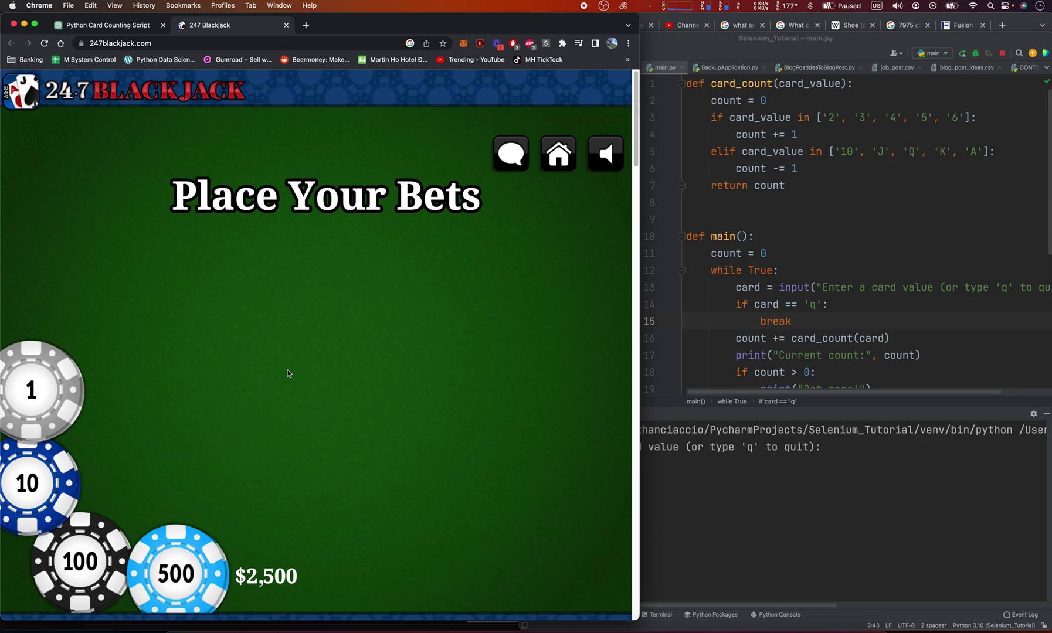
Bet $10, deal, and log the opening cards 4, 6 and the dealer's 7 in the counter.
left_click(61, 456)
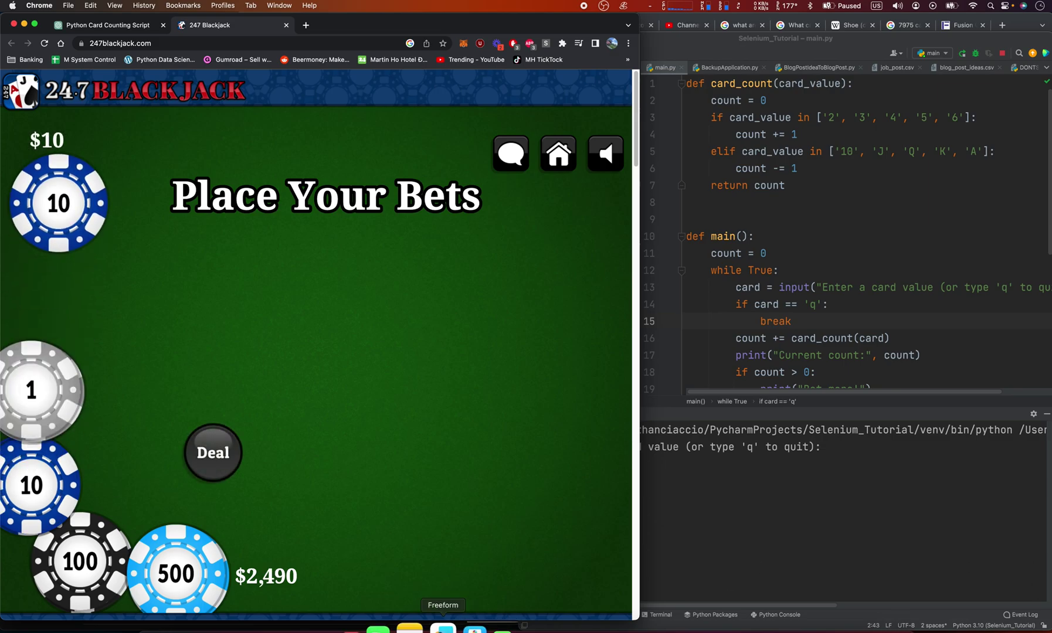
left_click(206, 439)
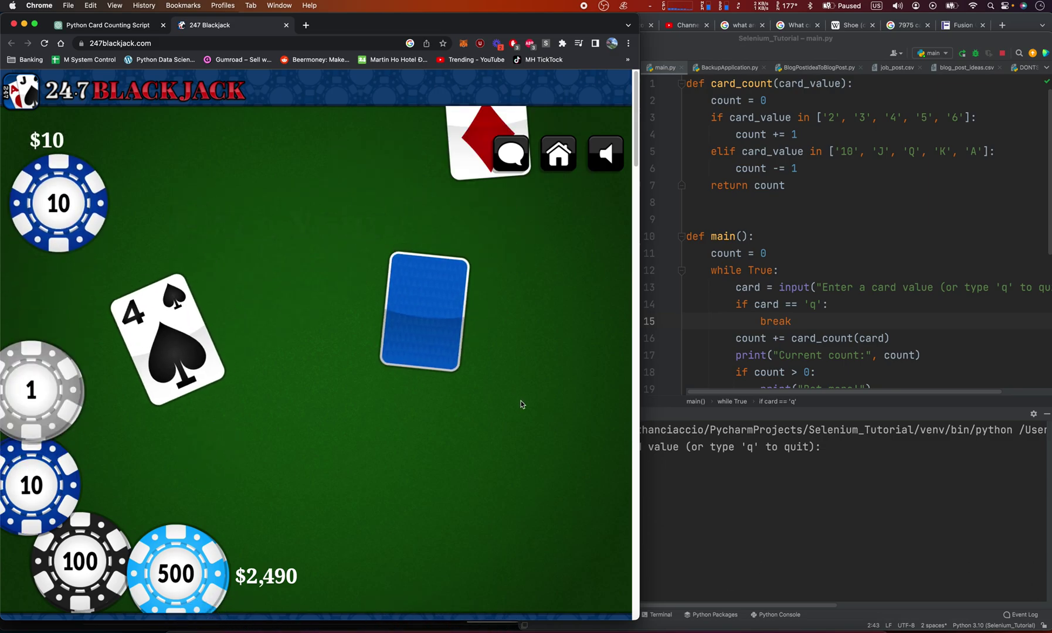
left_click(860, 488)
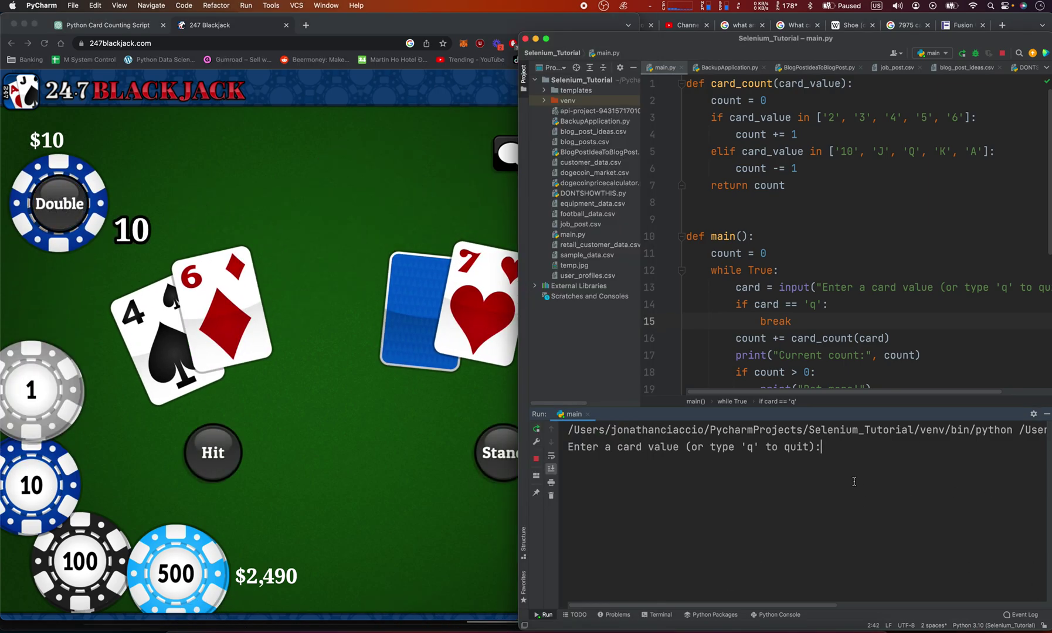
type("4")
key("Return")
type("6")
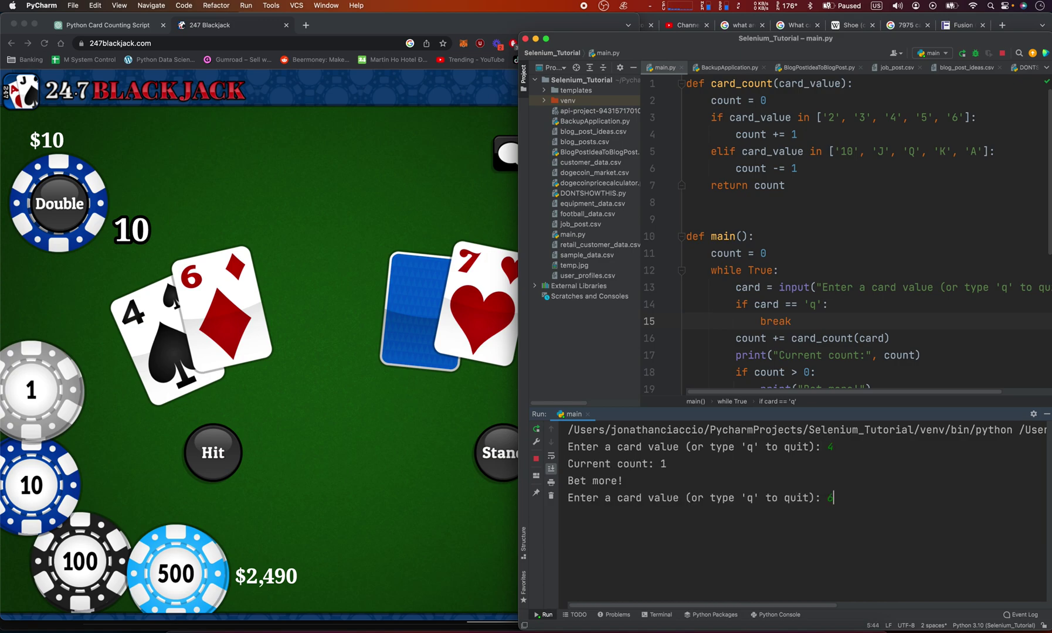
key("Return")
type("7")
key("Return")
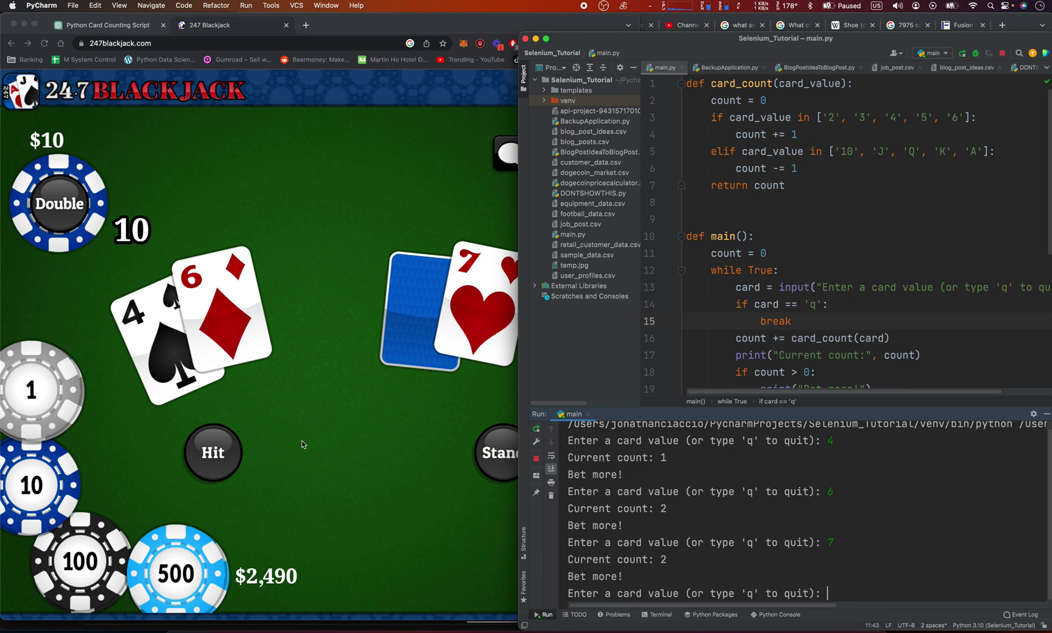
Hit twice and log the drawn 4 and 3 in the console.
left_click(227, 452)
left_click(227, 452)
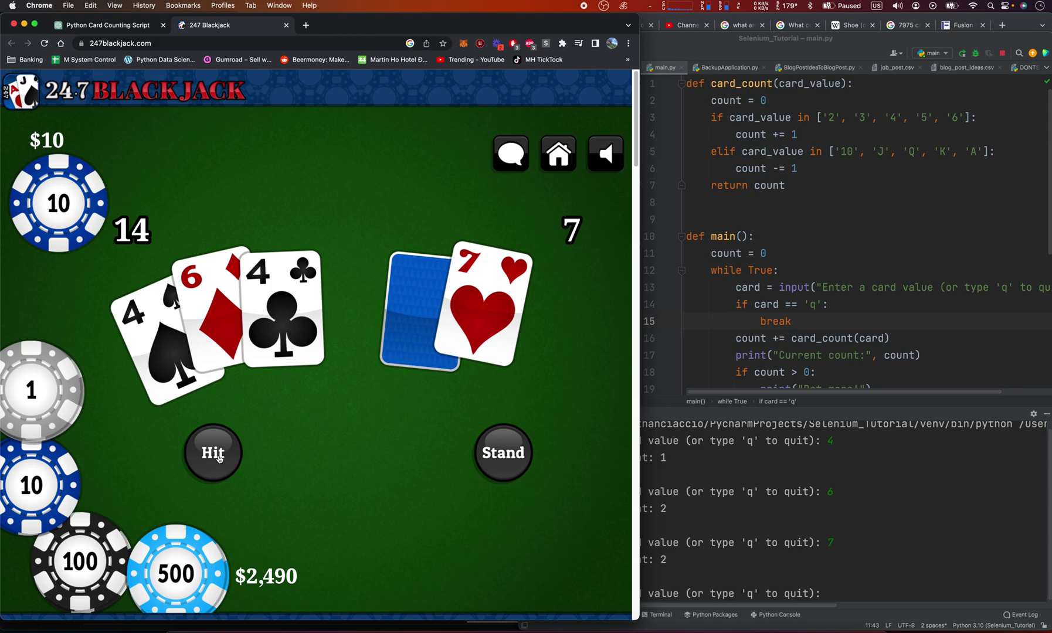
left_click(202, 450)
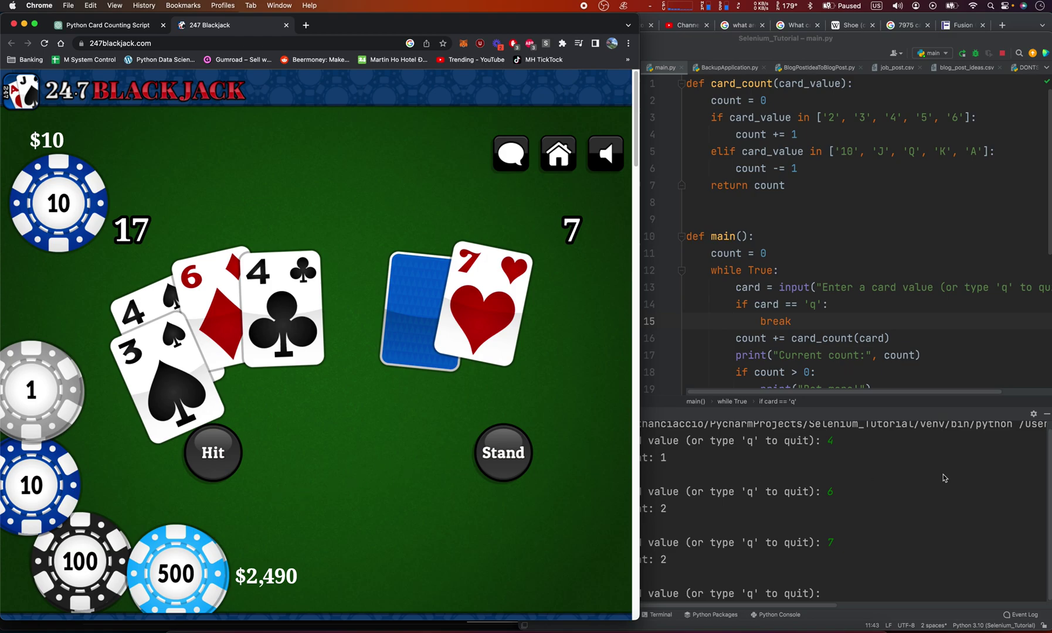
left_click(919, 527)
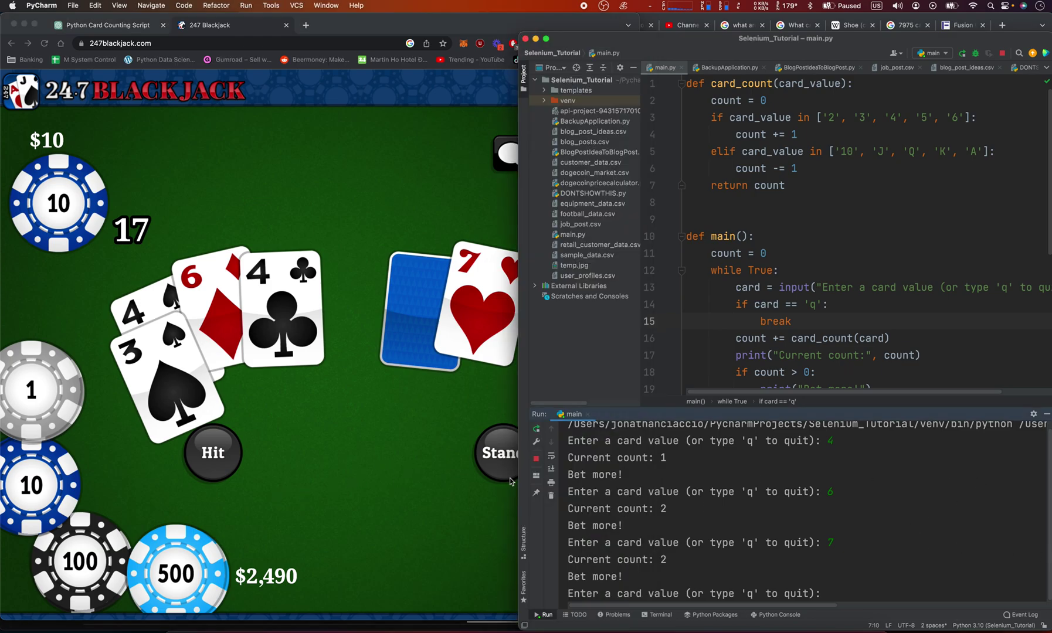
left_click(854, 592)
type("4")
key("Return")
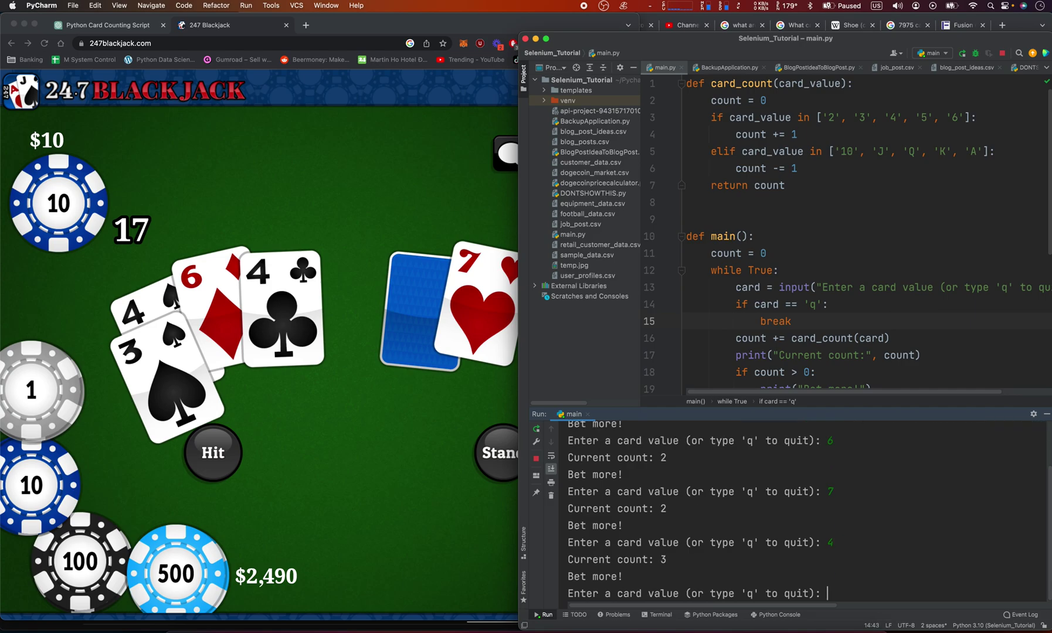
key("Return")
Stand on 17 and log the dealer's 4 and K, bringing the count to 5.
left_click(288, 417)
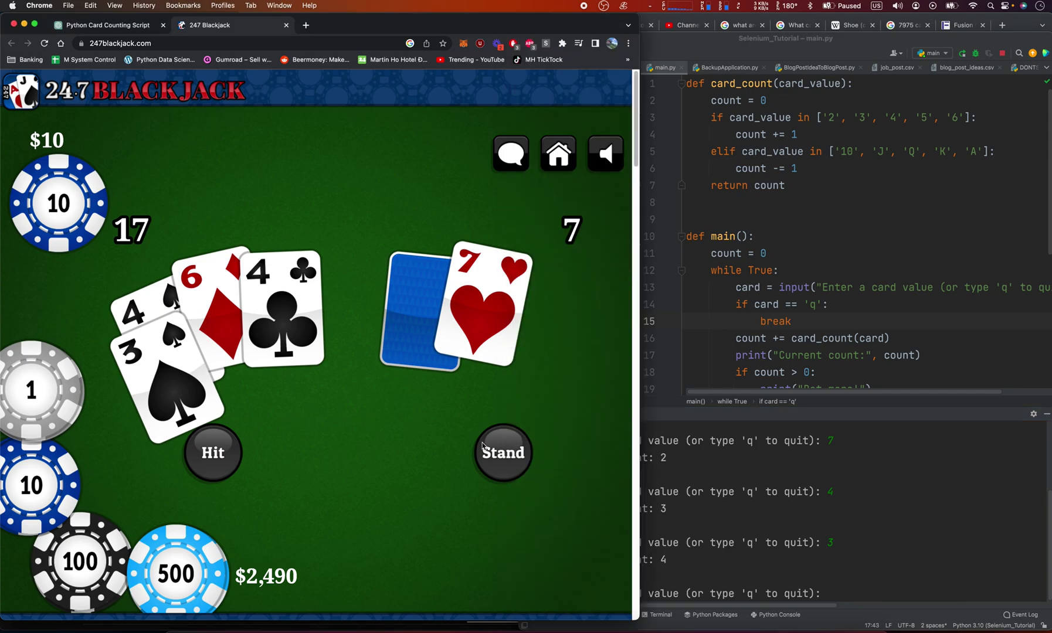
left_click(496, 467)
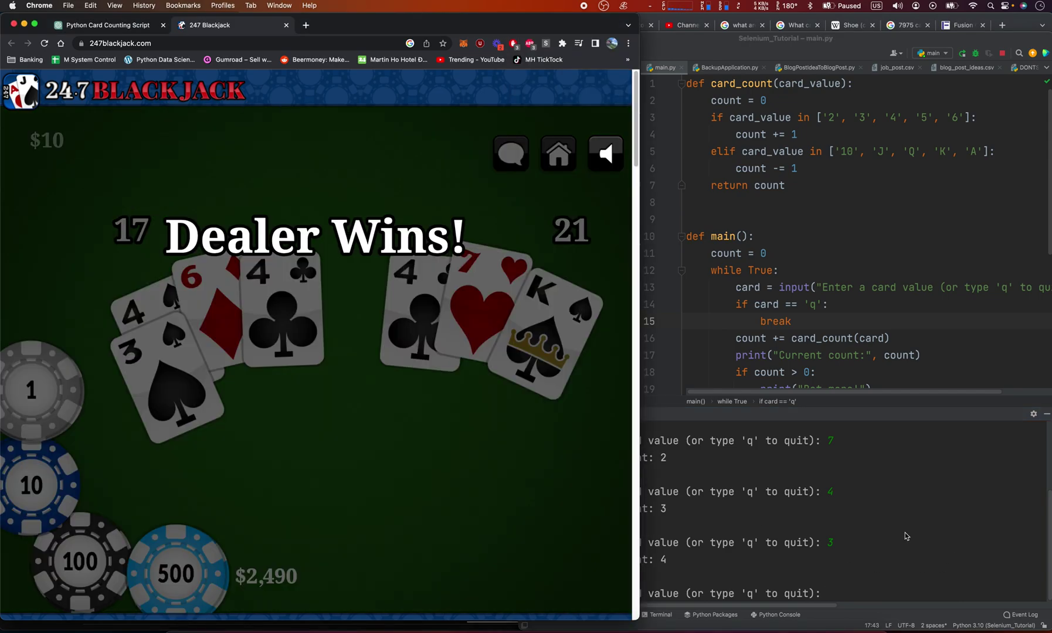
left_click(911, 557)
left_click(850, 594)
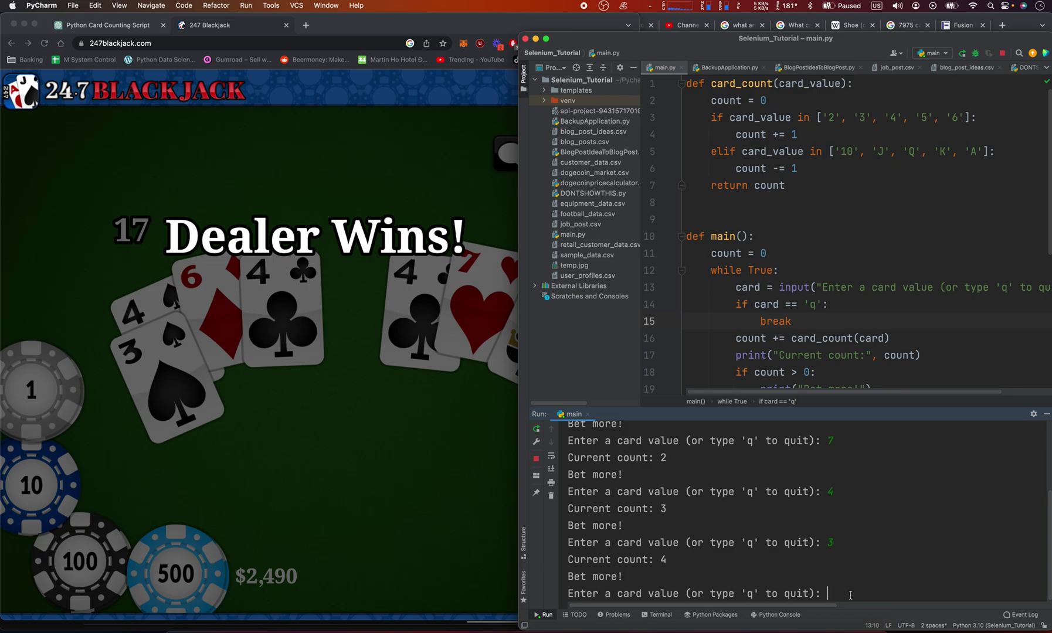
type("4")
key("Return")
type("k")
key("Return")
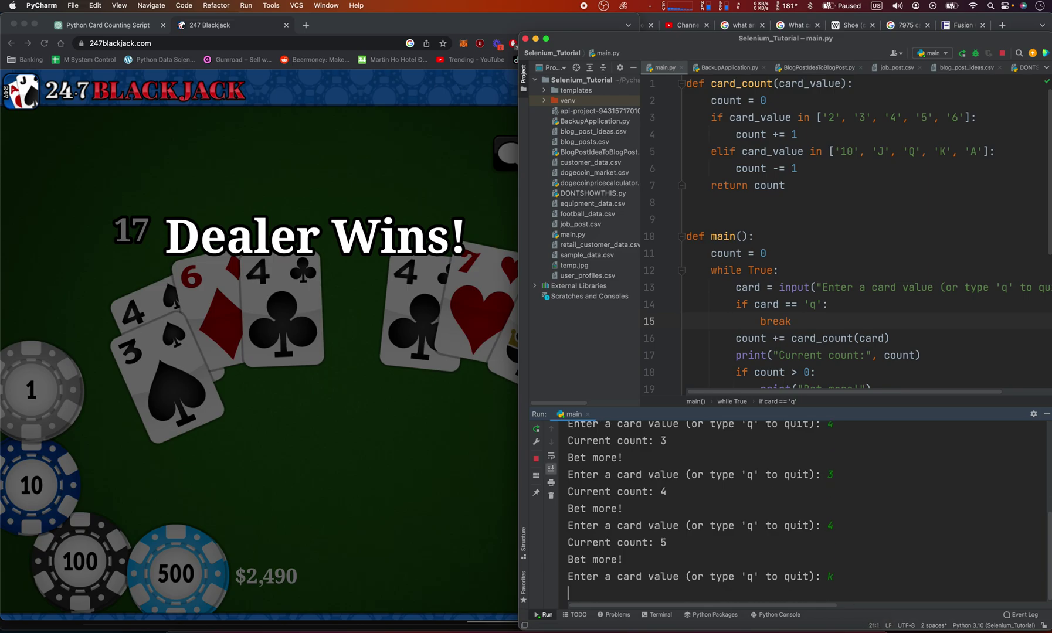
left_click(475, 567)
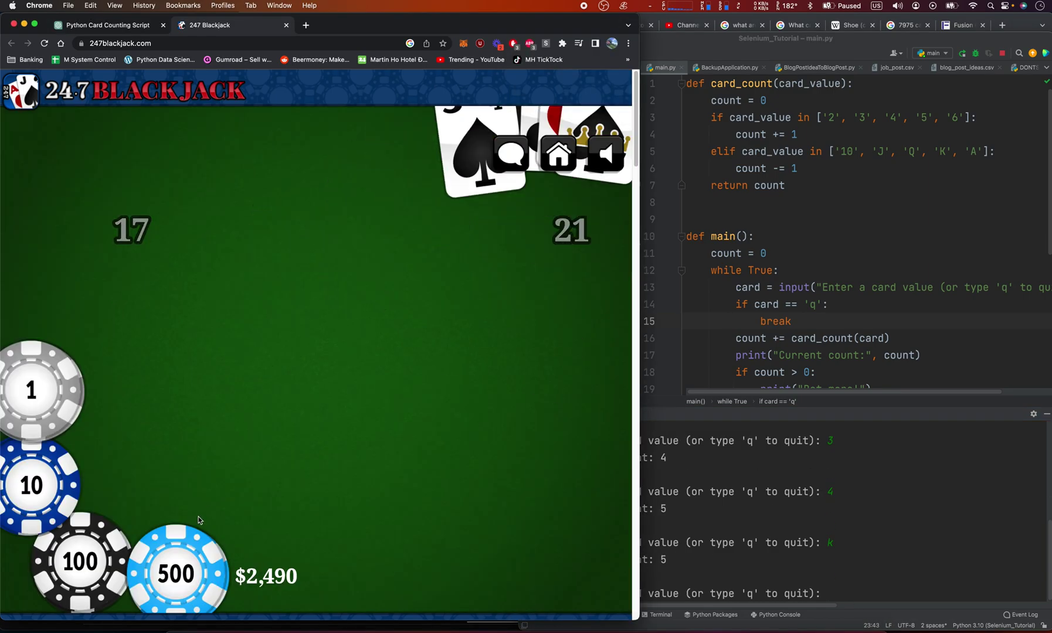
Clear the finished round and add a 500 chip to the next bet.
left_click(935, 524)
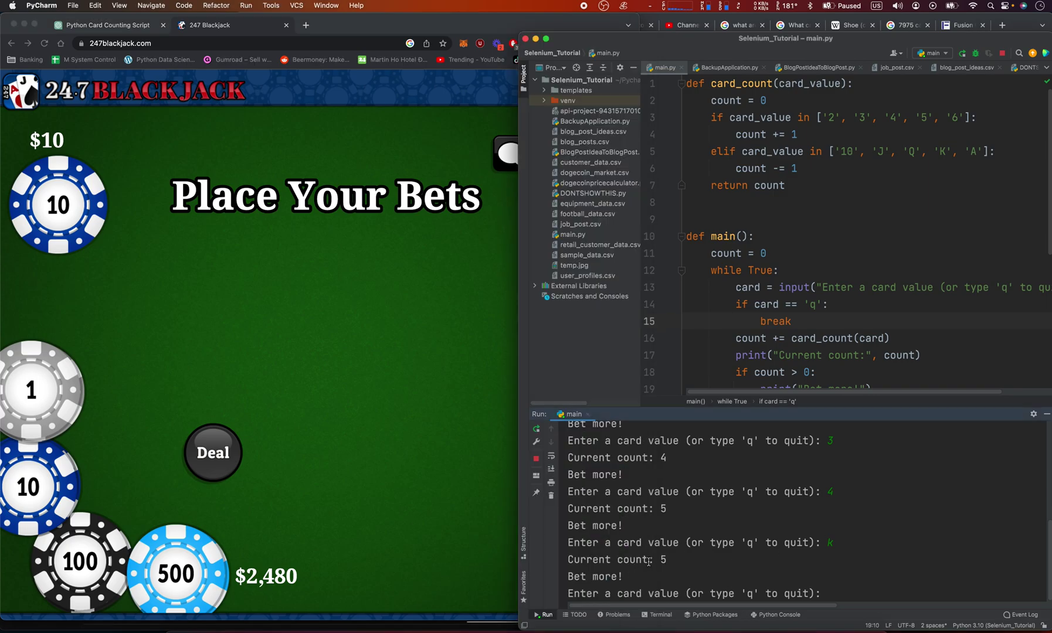
left_click(176, 574)
left_click(174, 574)
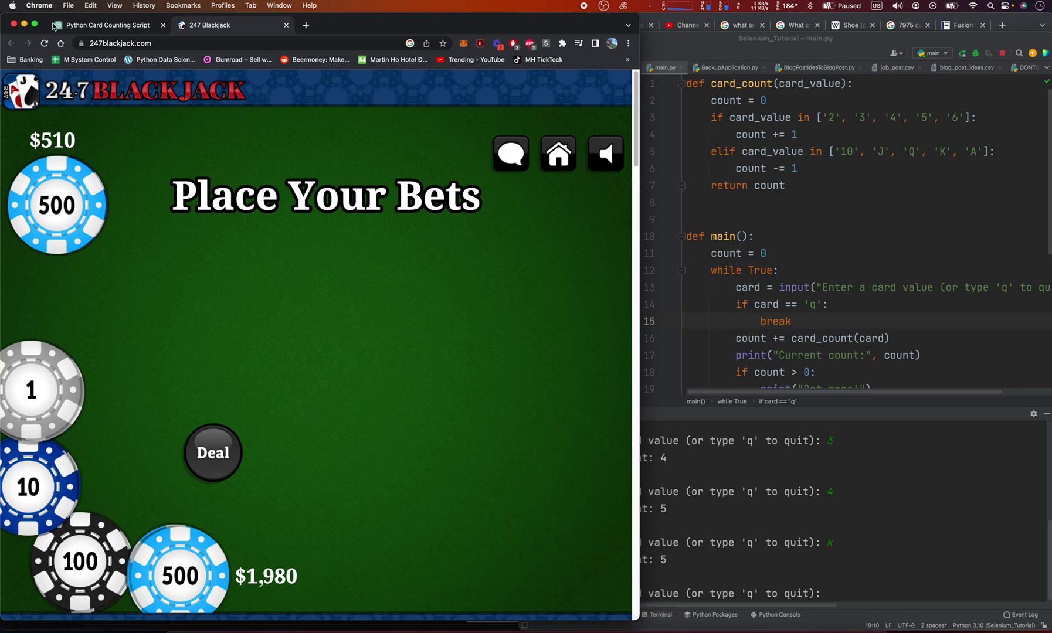
Move ChatGPT into its own smaller window and regenerate the card-counting script answer.
left_click_drag(94, 26, 105, 69)
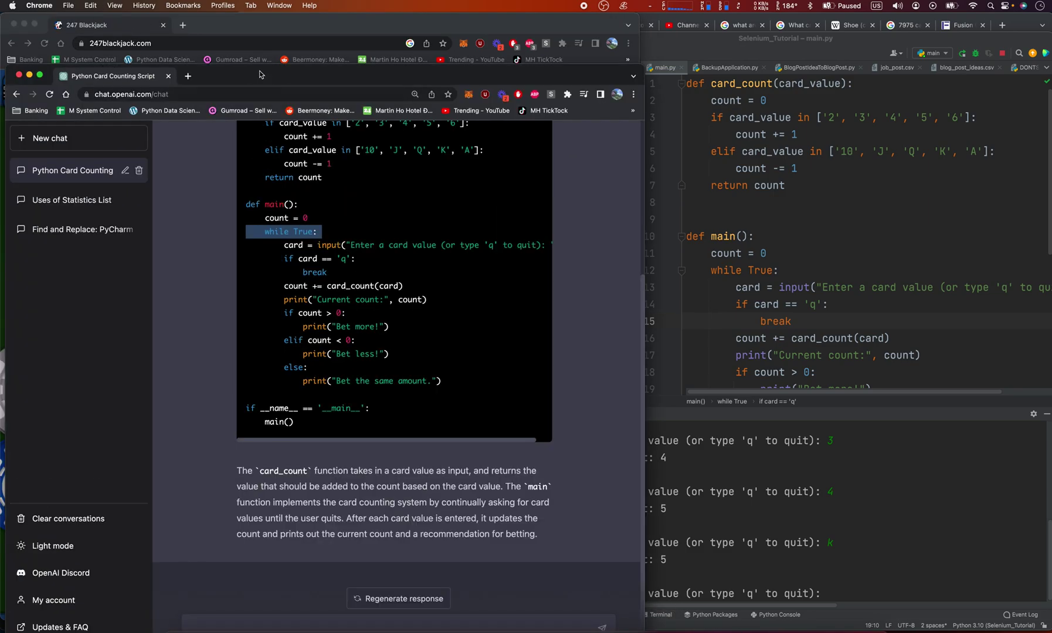
left_click_drag(261, 63, 697, 224)
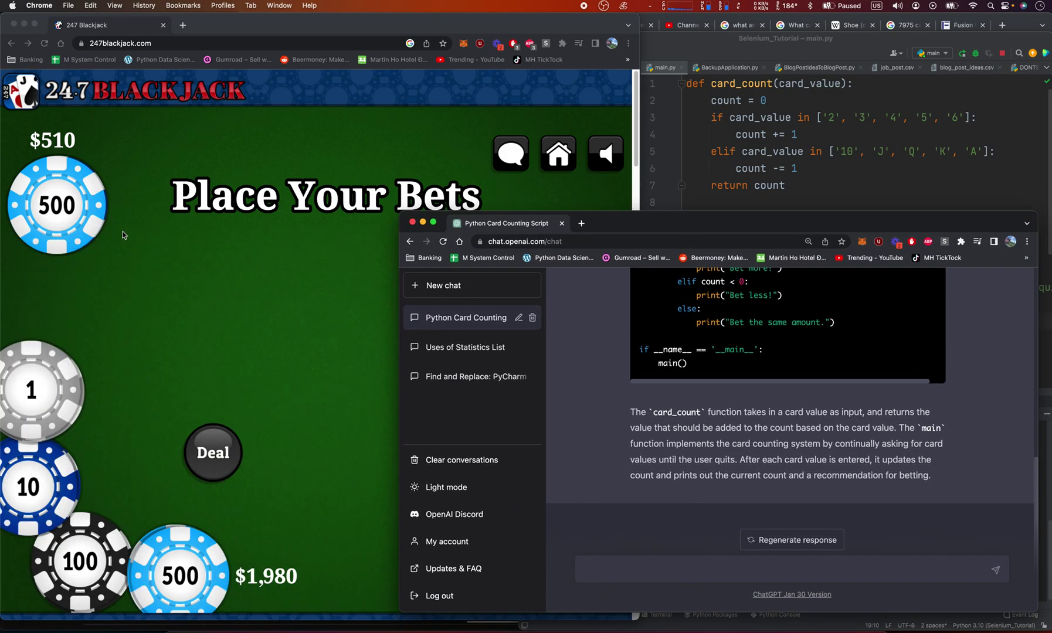
left_click_drag(931, 475, 762, 476)
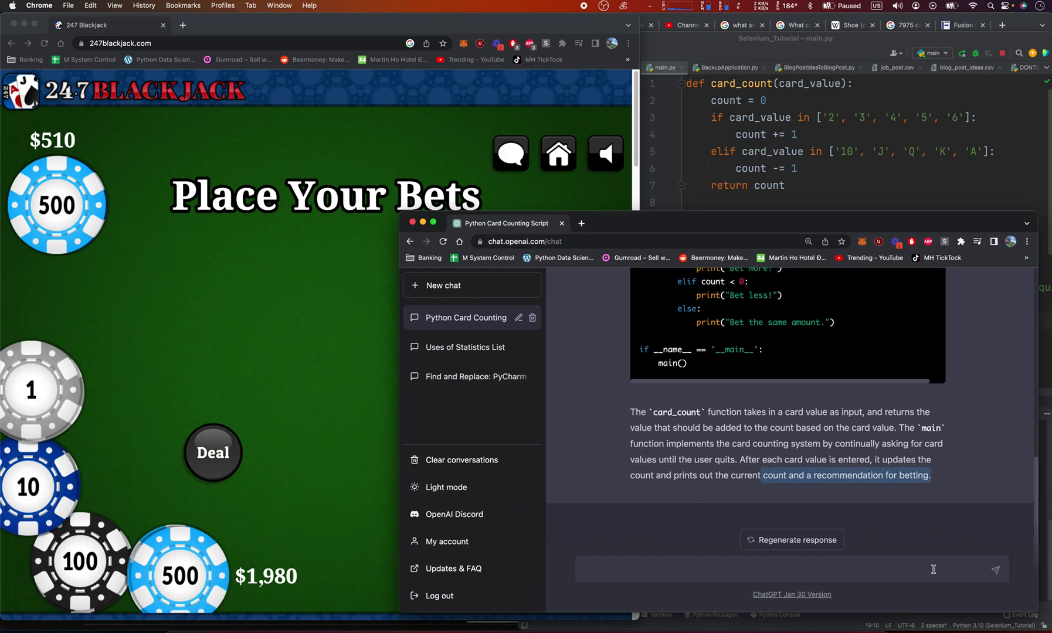
left_click(819, 548)
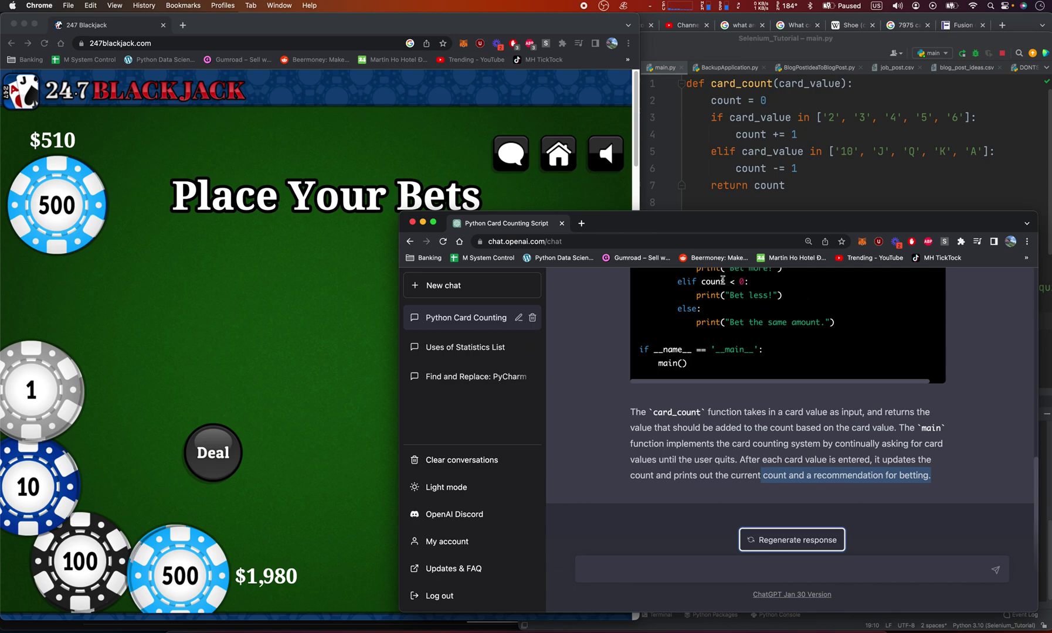
left_click(799, 540)
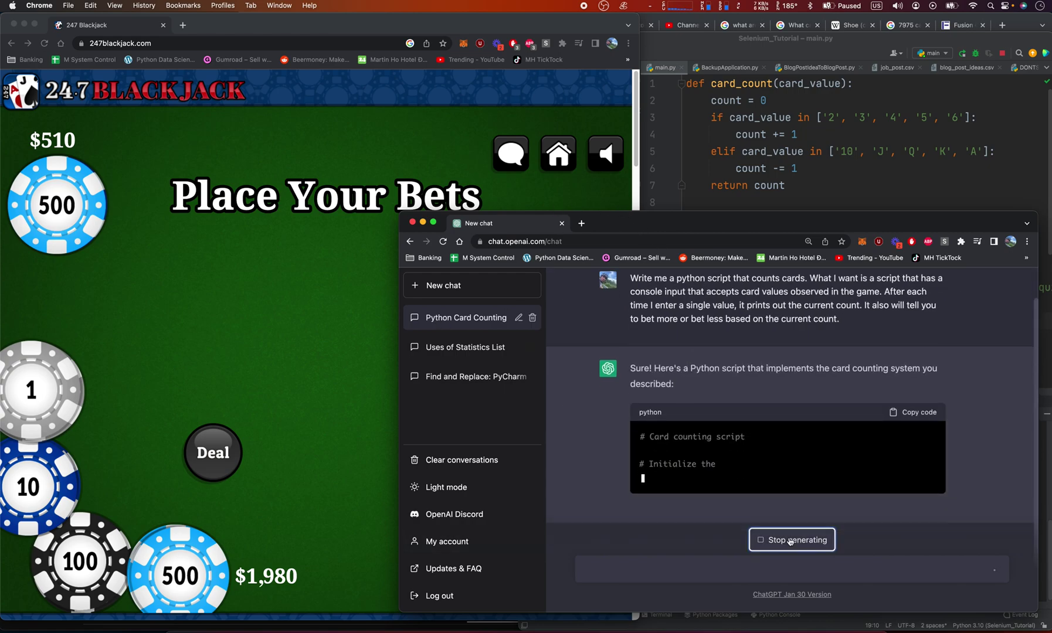
left_click(232, 321)
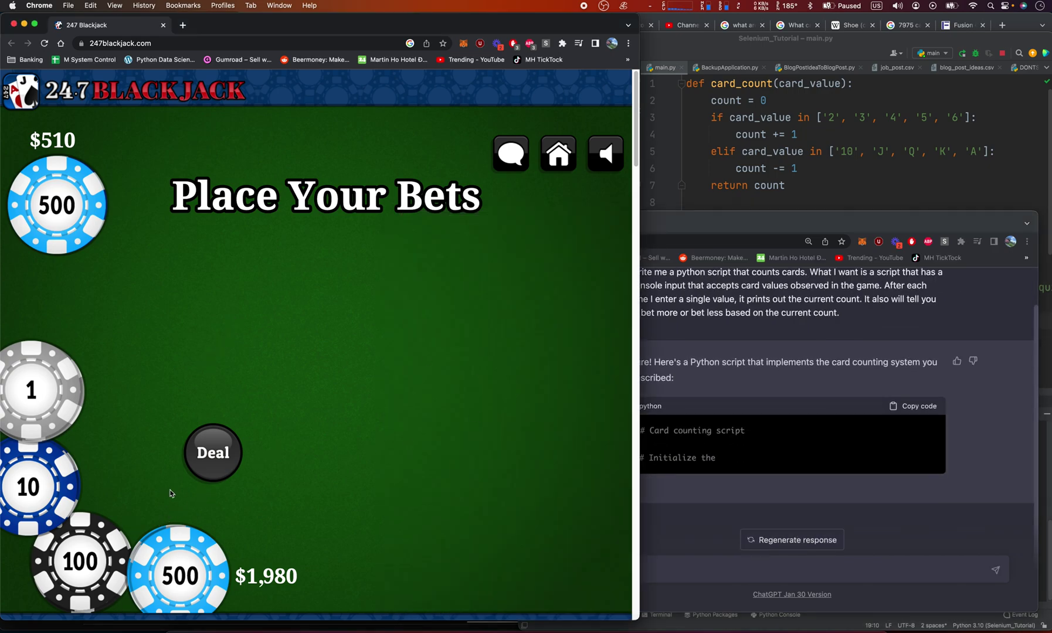
Deal and stand on 20, then log K, Q, 9 and J in the counter.
left_click(217, 457)
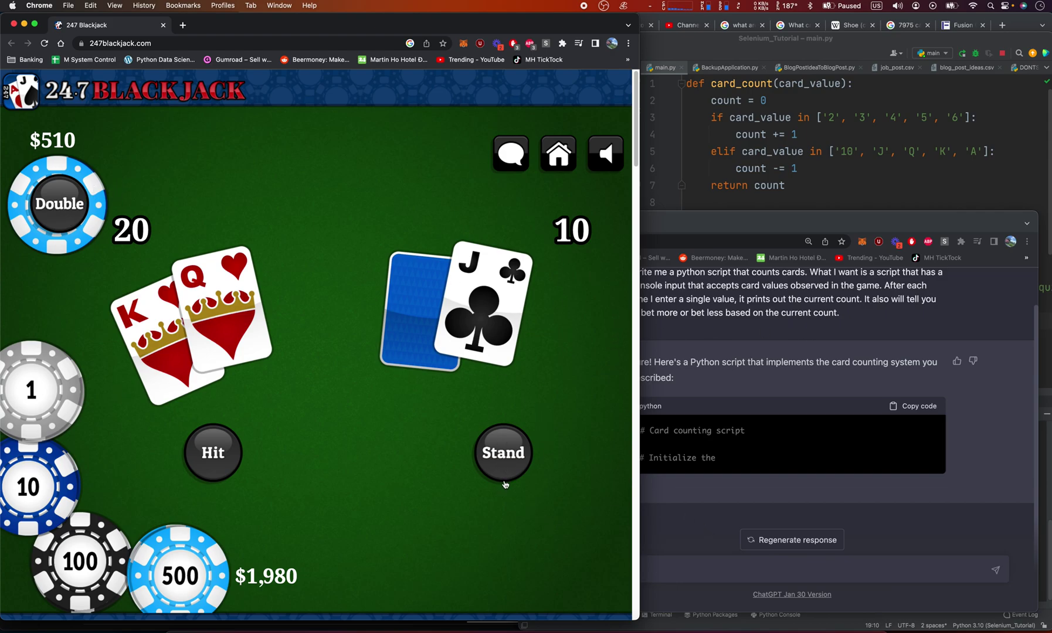
left_click(511, 469)
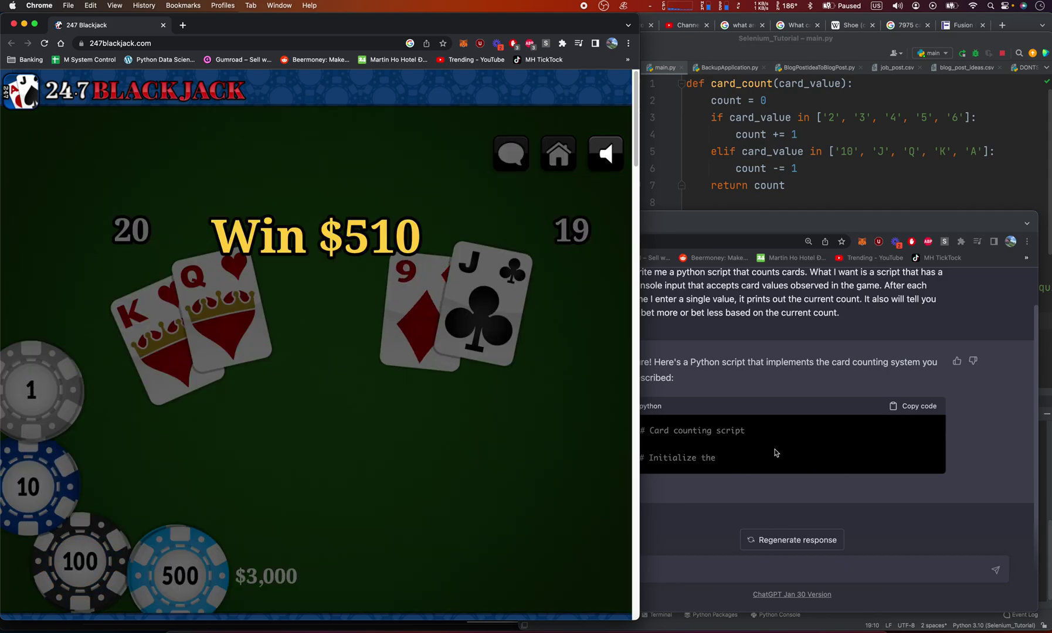
left_click(783, 167)
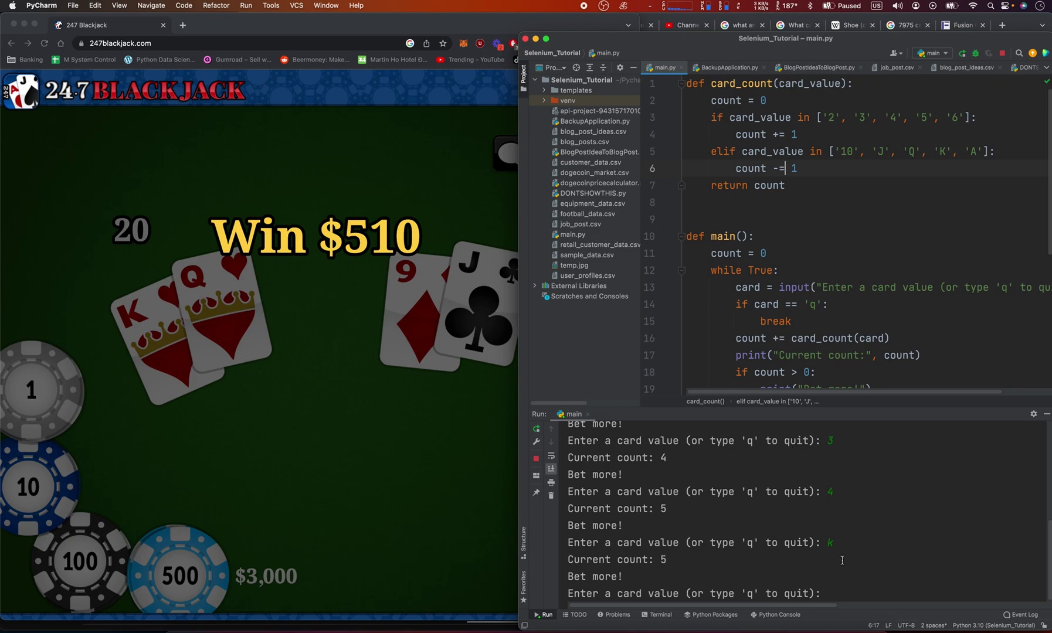
left_click(856, 589)
type("K")
key("Return")
type("Q")
key("Return")
type("9")
key("Return")
type("J")
key("Return")
Raise the bet to $1,010, deal, and log the 9, 2 and dealer's 6.
left_click(272, 422)
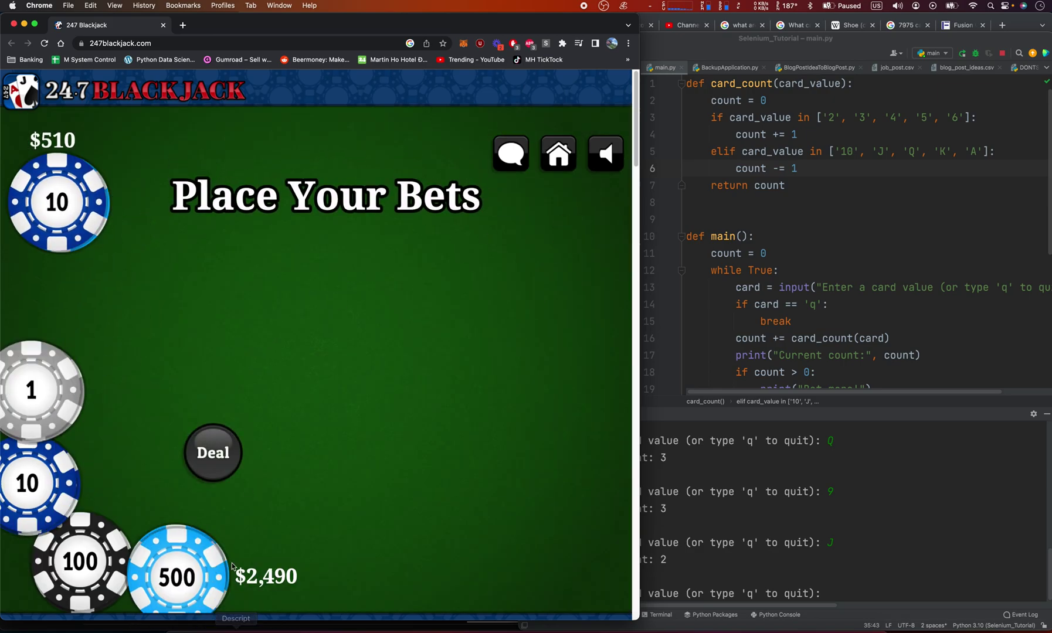
left_click(170, 577)
left_click(194, 456)
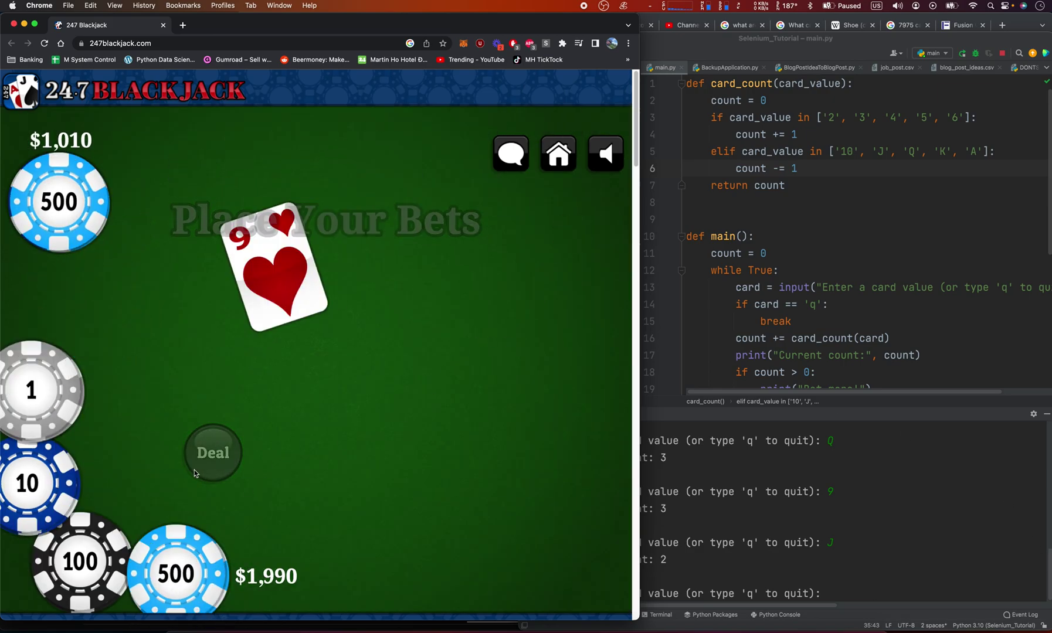
left_click(643, 488)
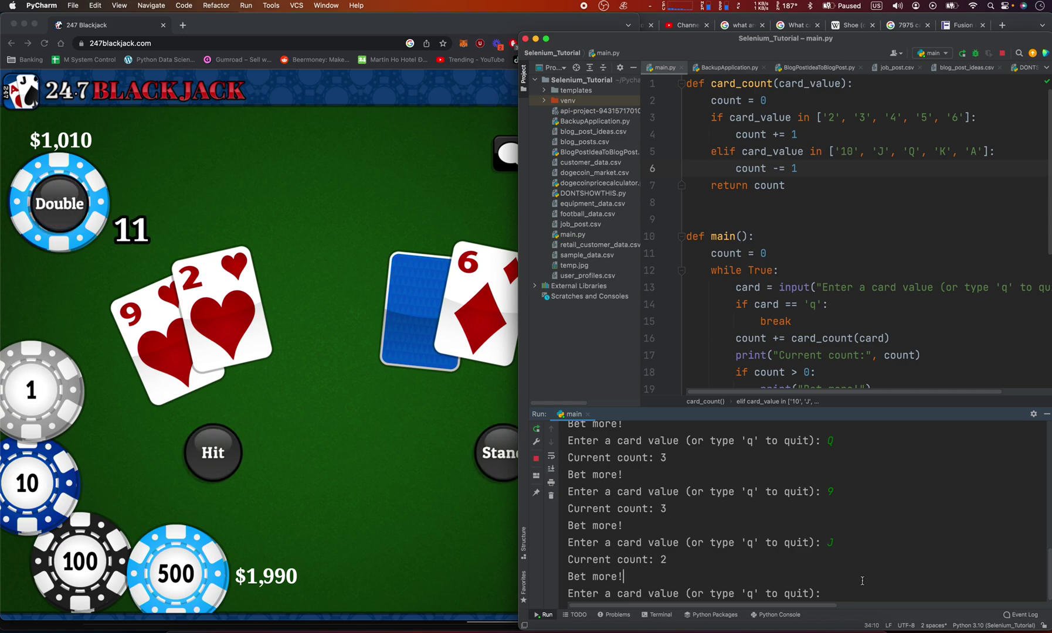
type("9")
type("2")
key("Return")
type("6")
key("Return")
left_click_drag(836, 38, 749, 19)
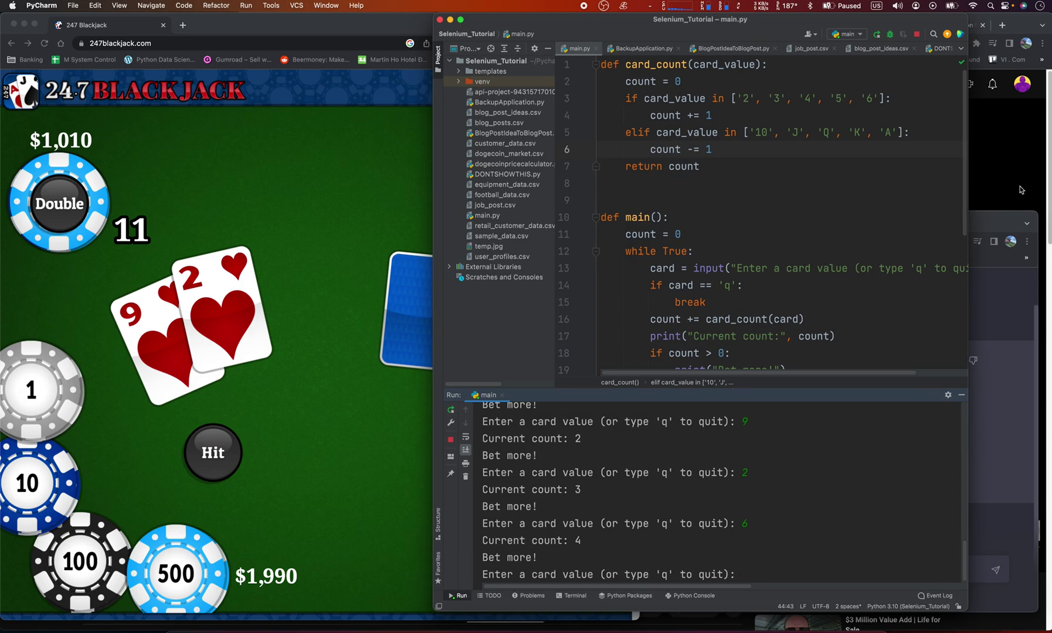
Hit on 11 in the Blackjack game.
left_click(1019, 221)
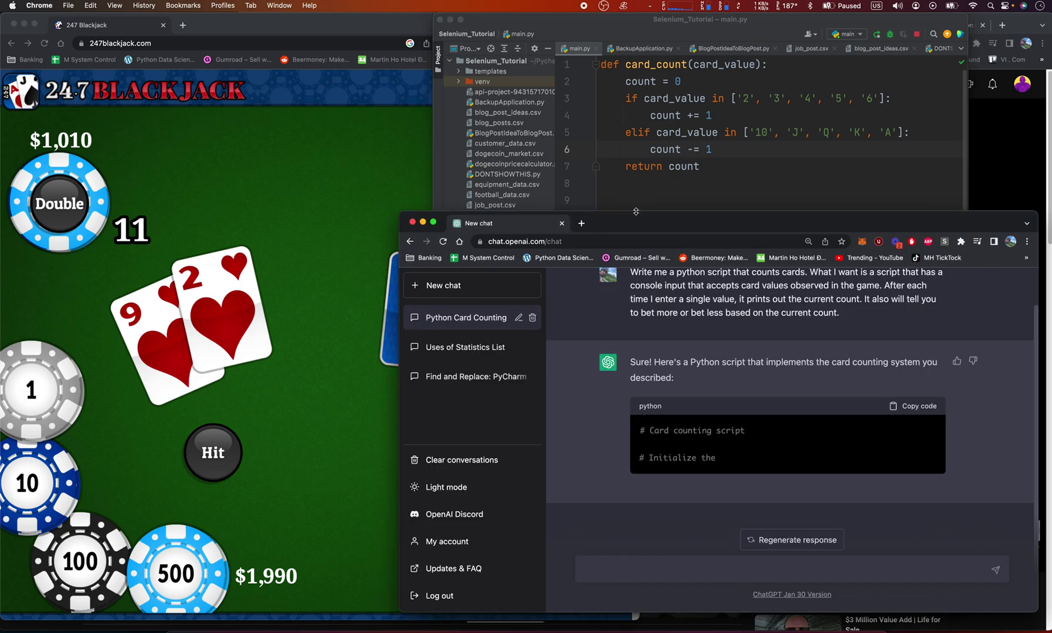
left_click(337, 292)
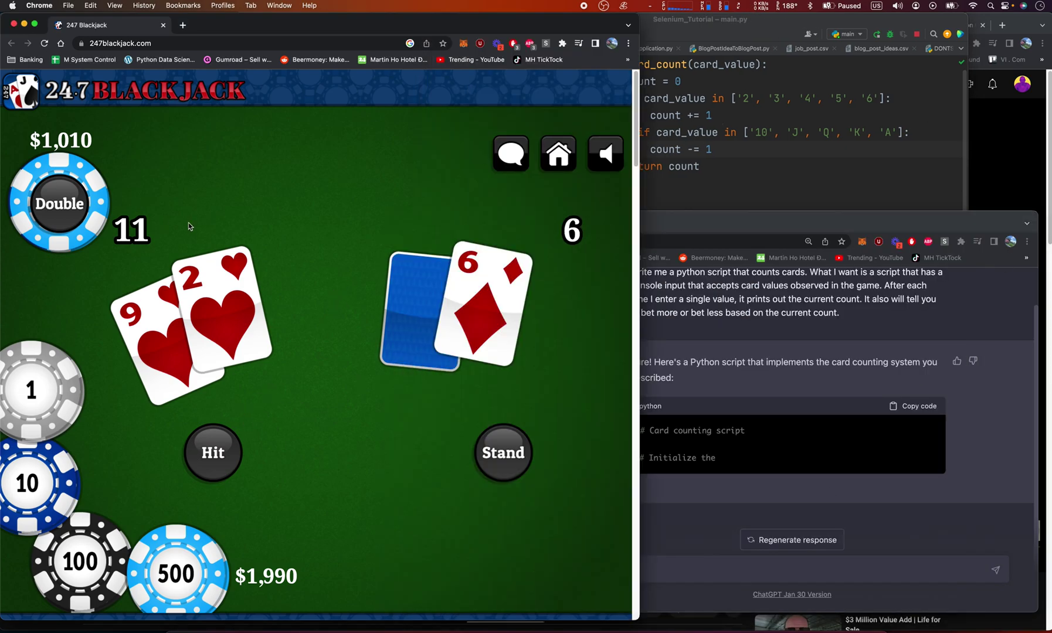
left_click(234, 470)
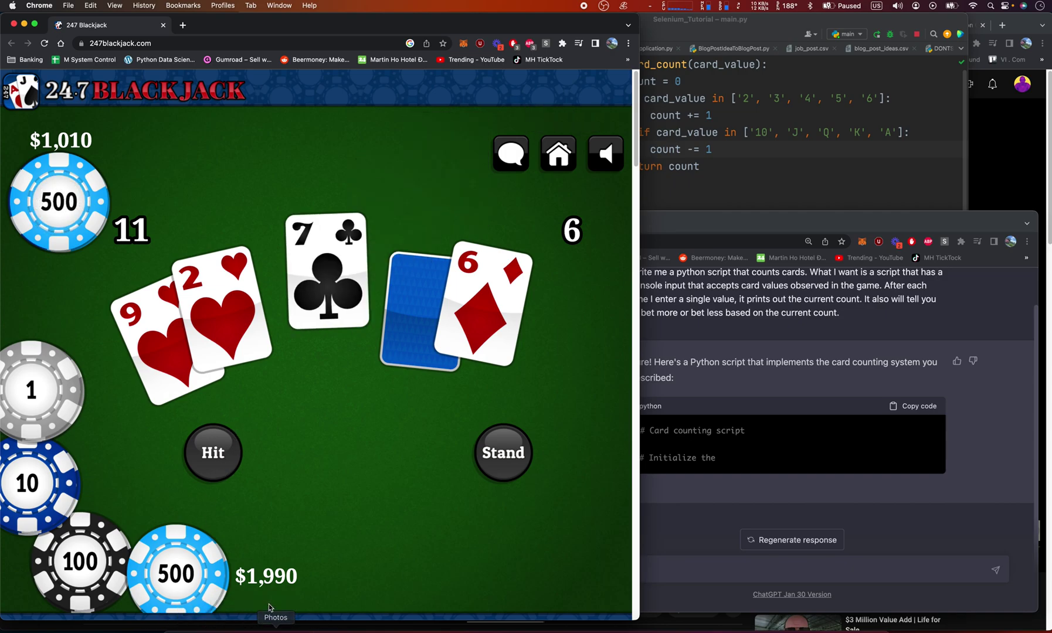
Ask ChatGPT 'Do you hit on 18 in blackjack' and read the answer.
left_click(956, 444)
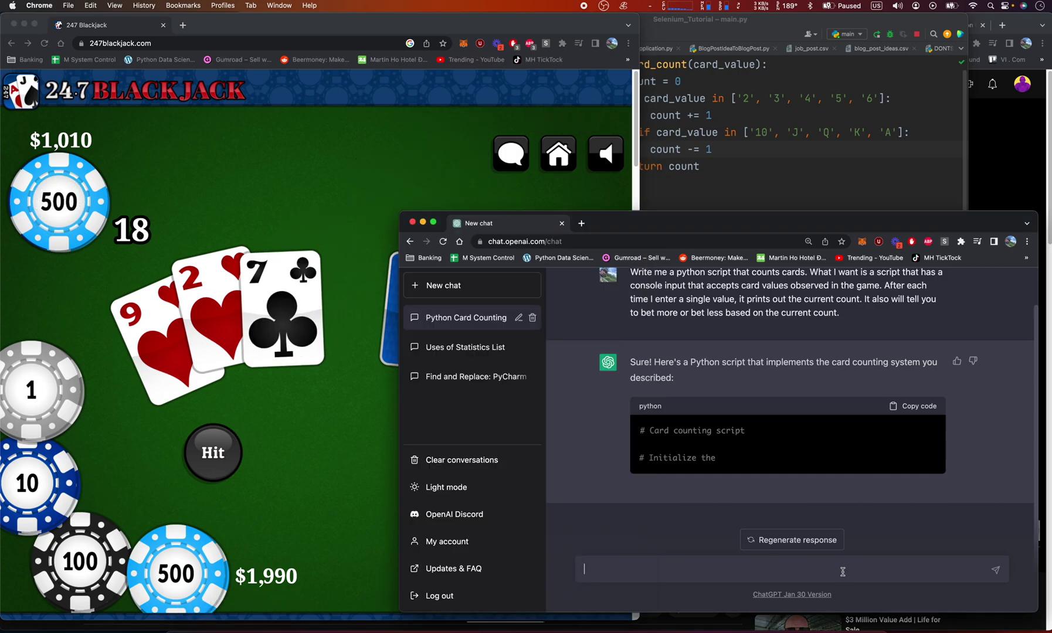
type("Do you hit on 18 in blackjack")
key("Return")
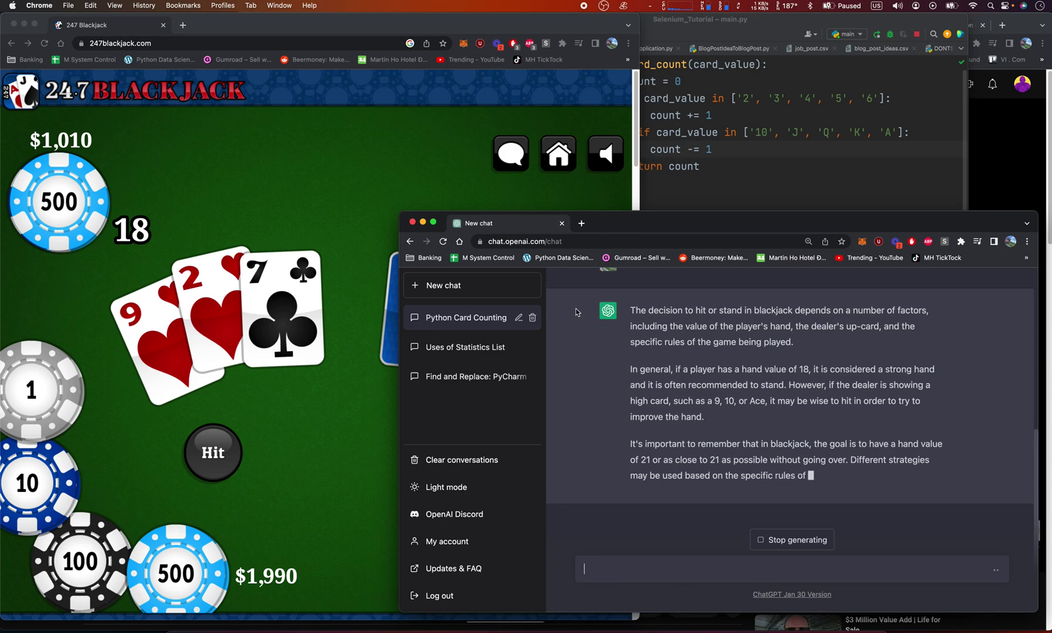
left_click(368, 195)
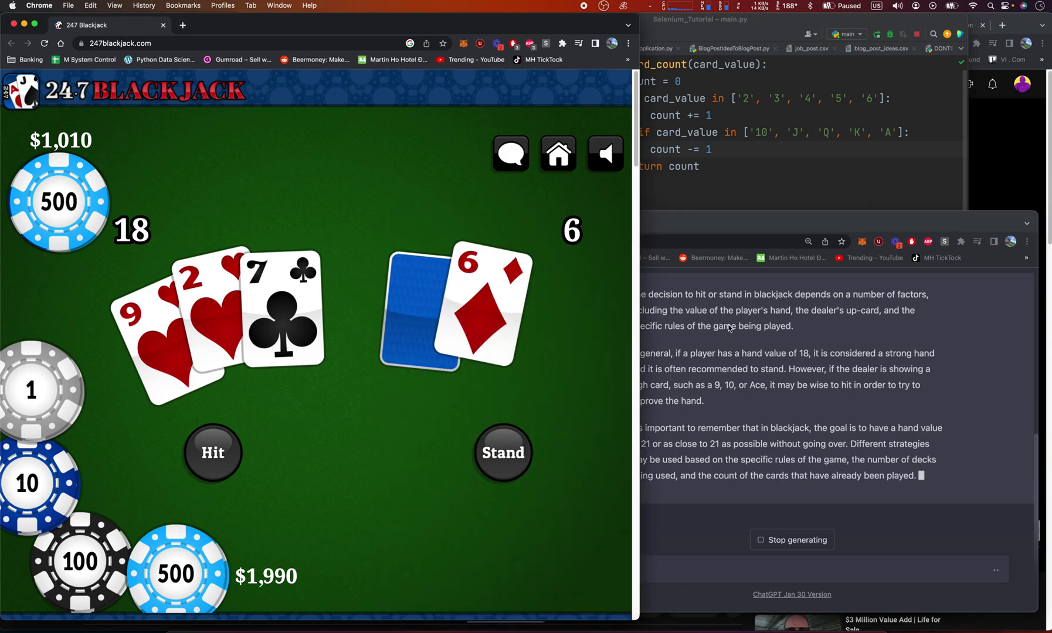
left_click(762, 391)
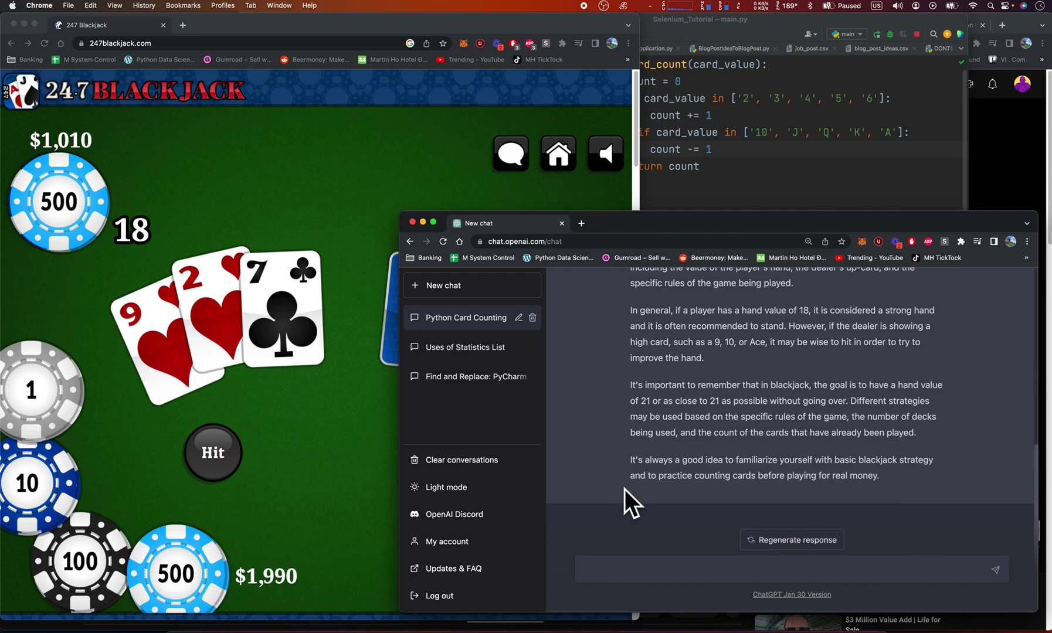
left_click(281, 397)
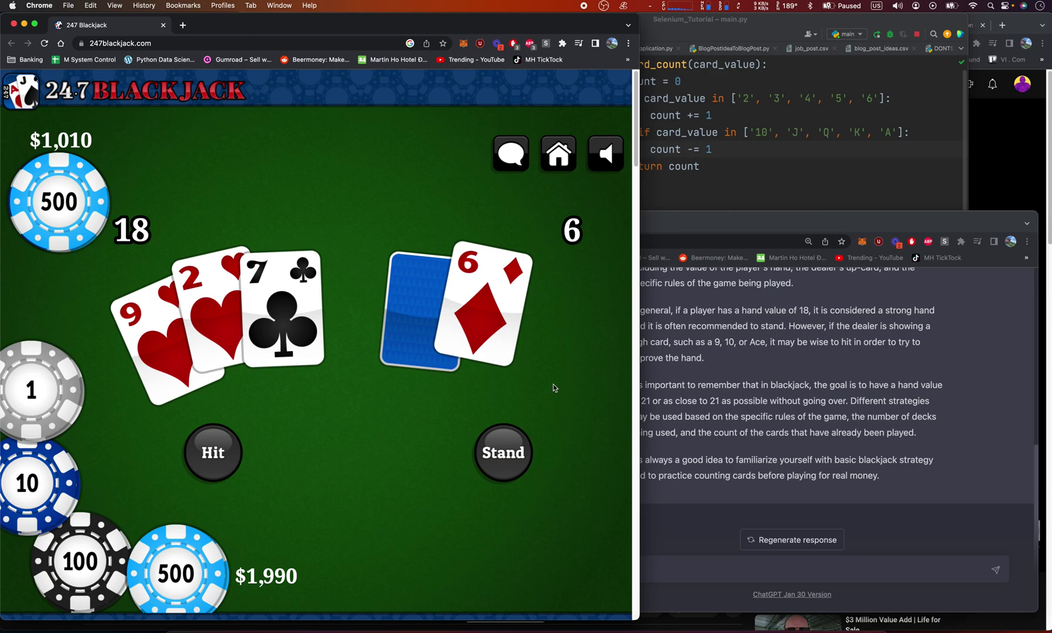
Log 9, 2, 7 and 6 in the Run console, bringing the count to 6.
left_click(831, 180)
scroll(833, 322, "down", 5)
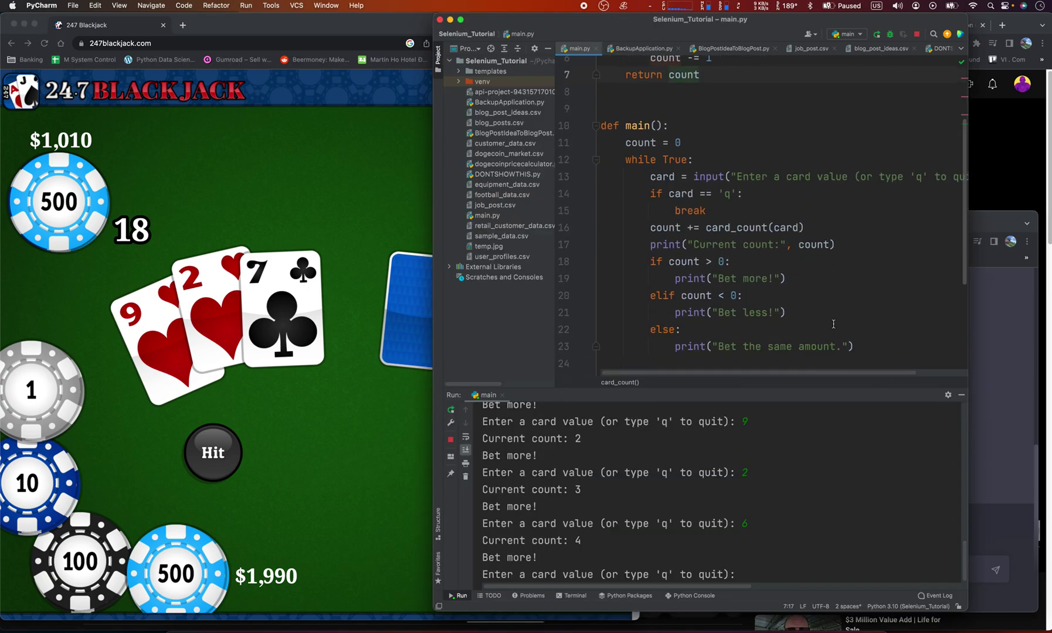
left_click(832, 534)
left_click(767, 564)
type("9")
key("Return")
type("2")
key("Return")
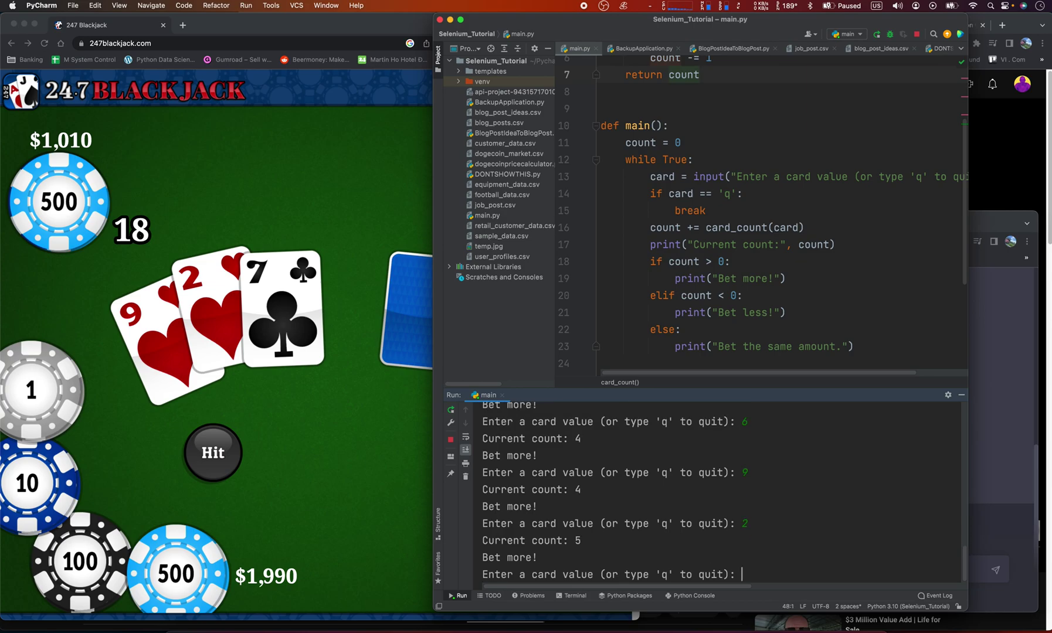
type("7")
key("Return")
type("6")
key("Return")
Stand on 18, clear the push, and return to the console.
left_click(188, 457)
left_click(504, 449)
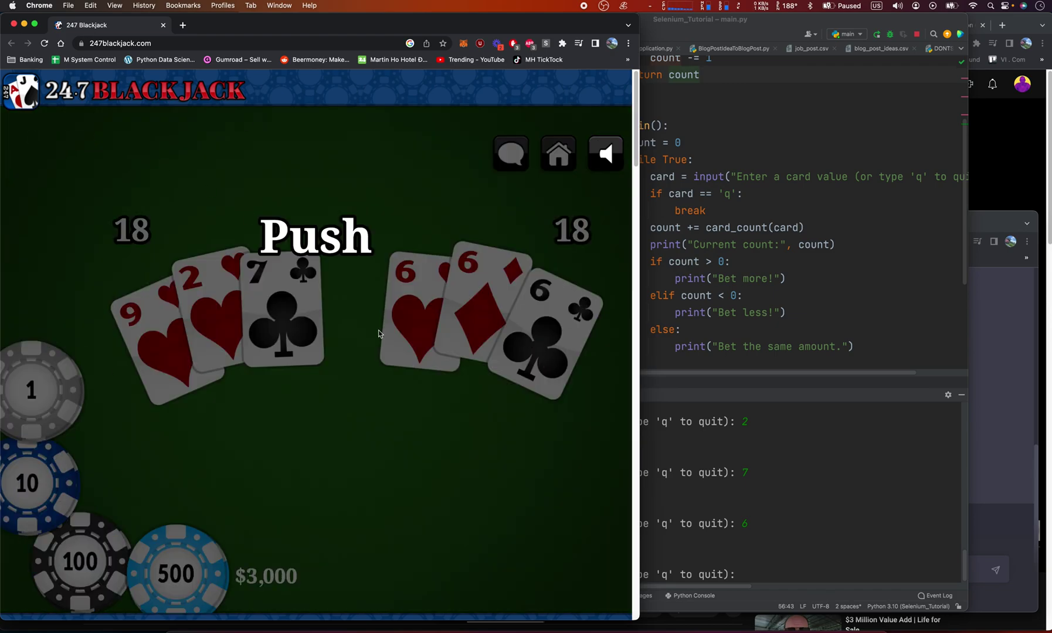
left_click(380, 415)
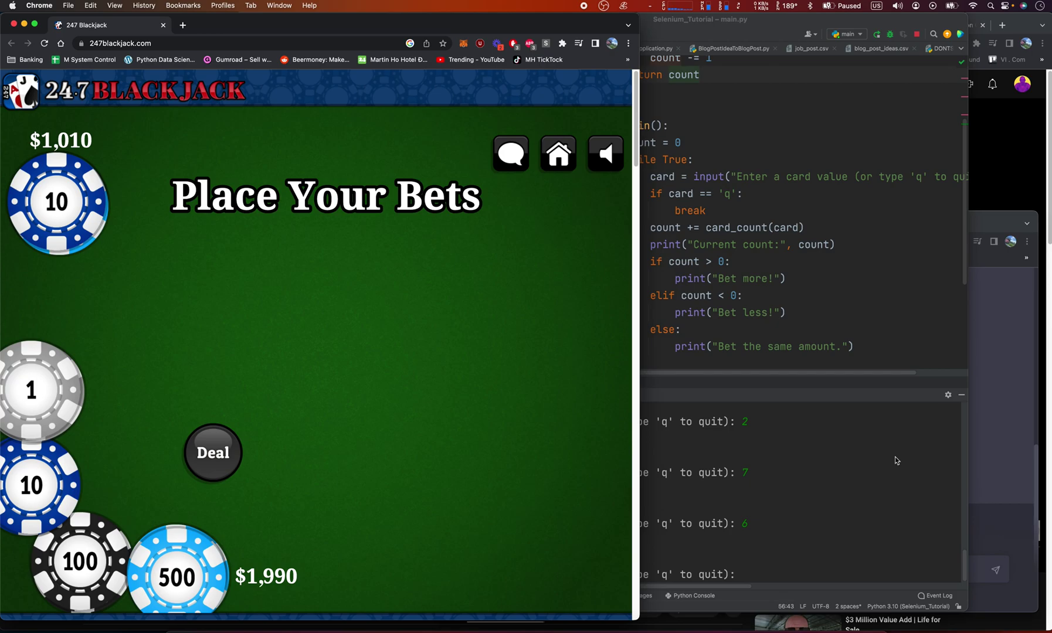
left_click(880, 516)
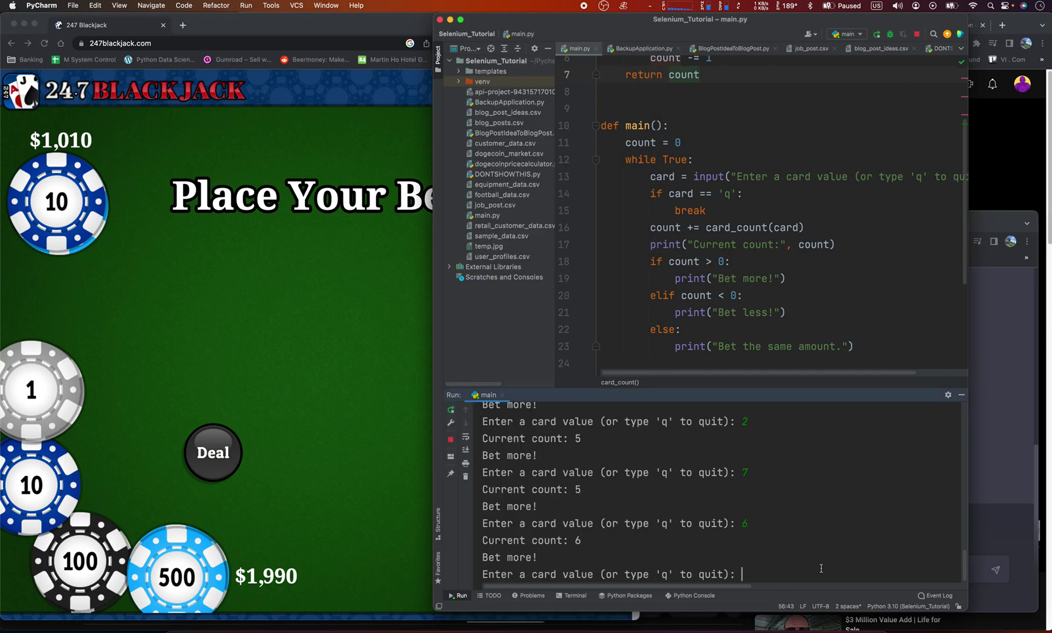
Raise the bet to $2,010 and deal the next hand.
left_click(134, 267)
left_click(183, 588)
left_click(183, 587)
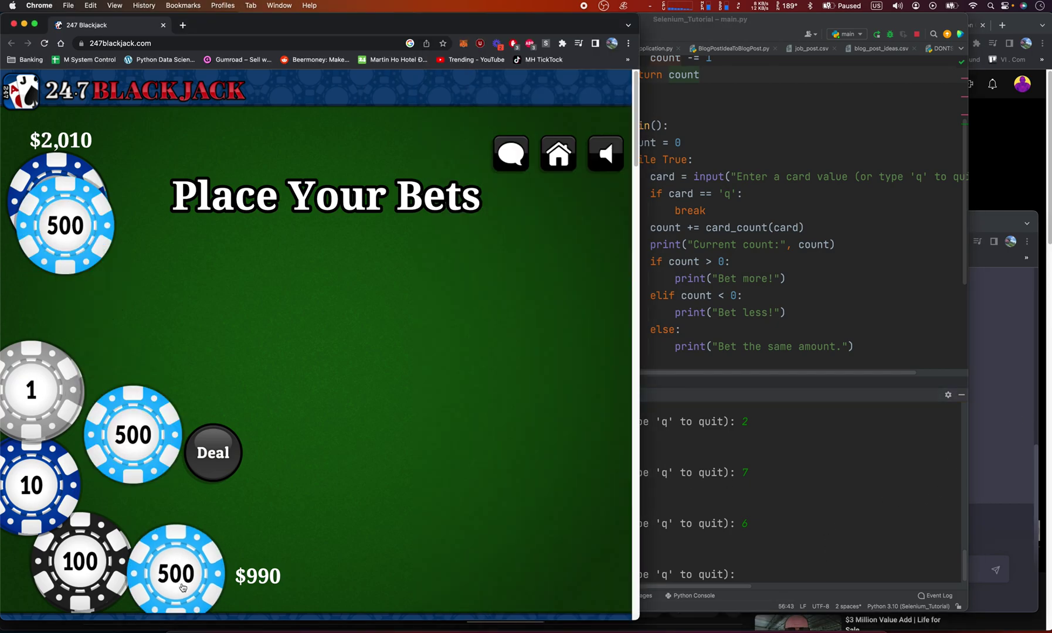
left_click(199, 447)
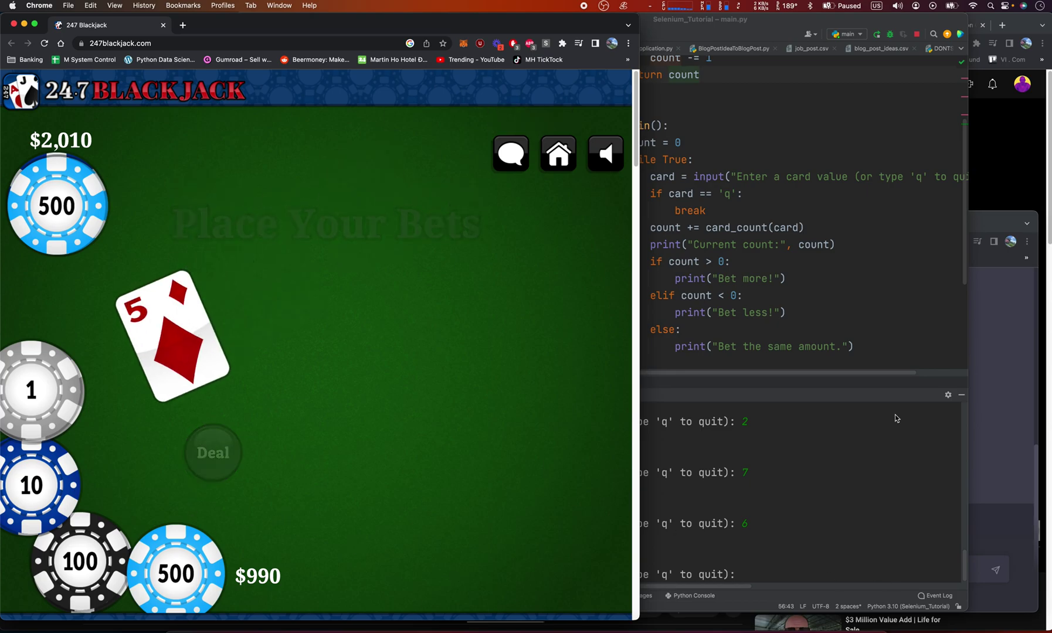
Log the dealt 5 and 4 plus the dealer's 5 in the counter.
left_click(808, 514)
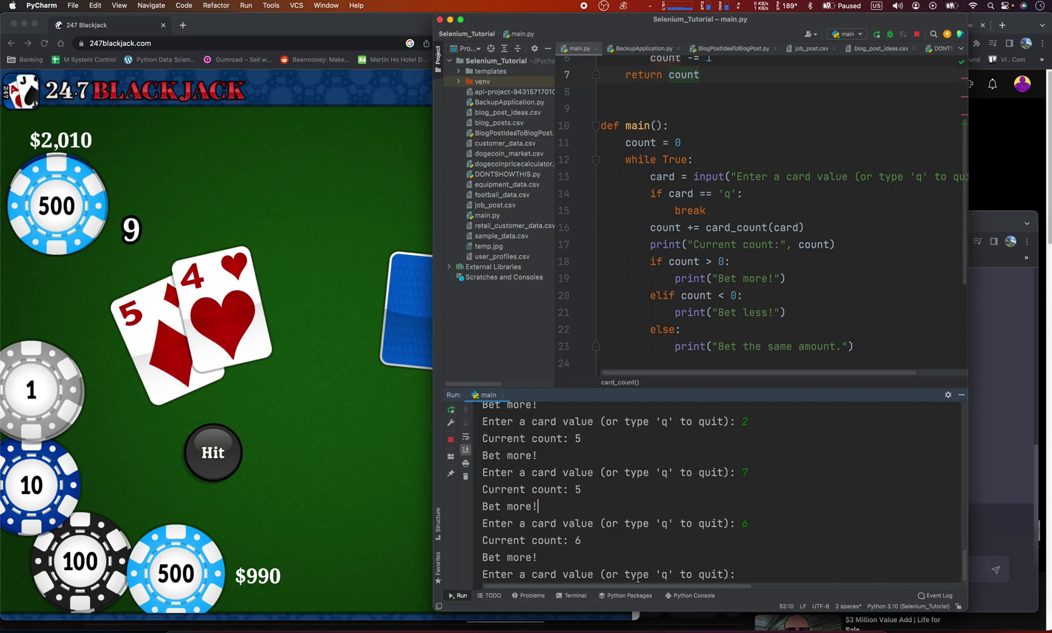
left_click(282, 272)
left_click(863, 560)
left_click(846, 575)
type("5")
key("Return")
type("4")
key("Return")
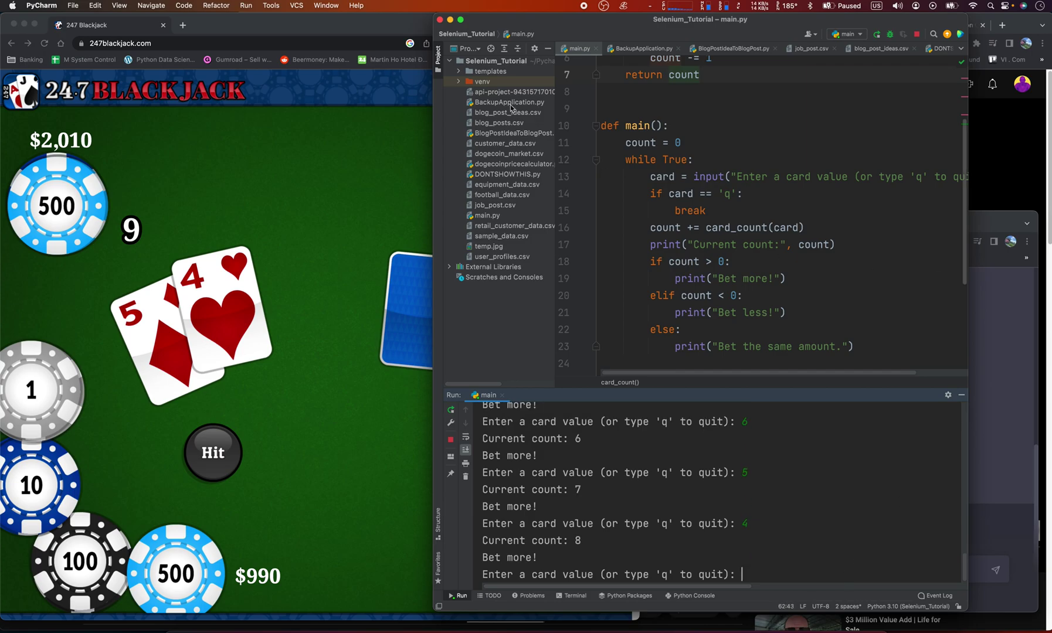
left_click(288, 147)
key("super+Tab")
type("5")
key("Return")
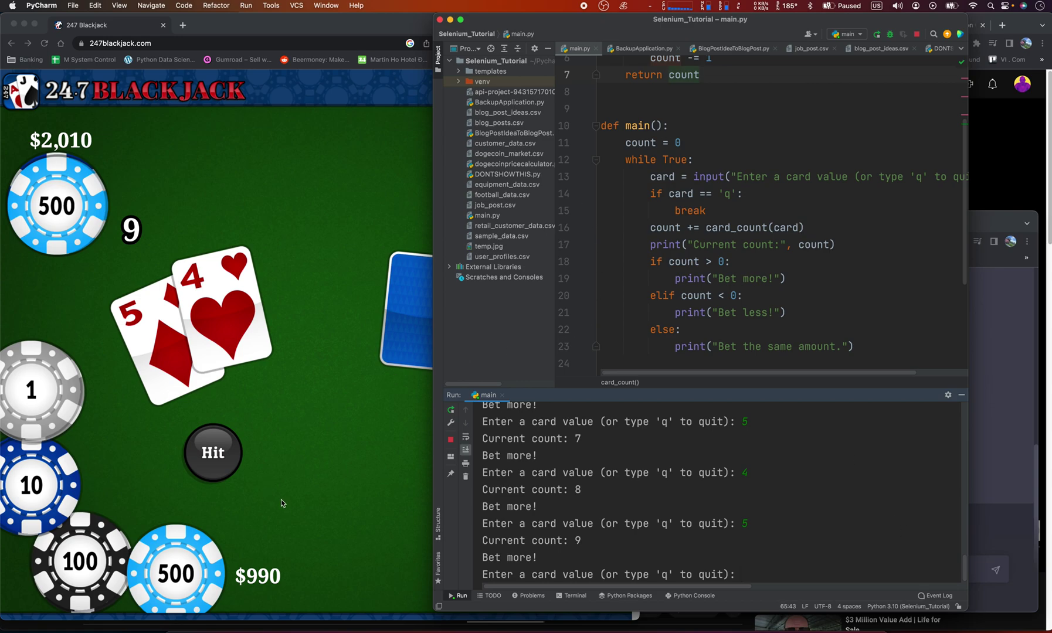
Hit on 9, log the drawn 9, then stand on 18.
left_click(287, 433)
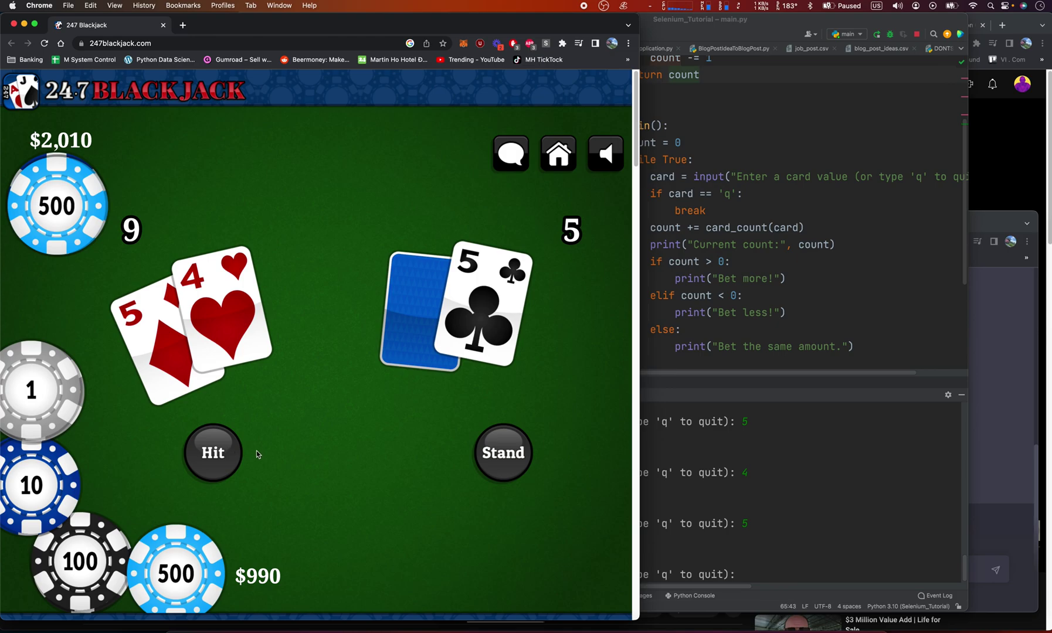
left_click(221, 452)
left_click(866, 485)
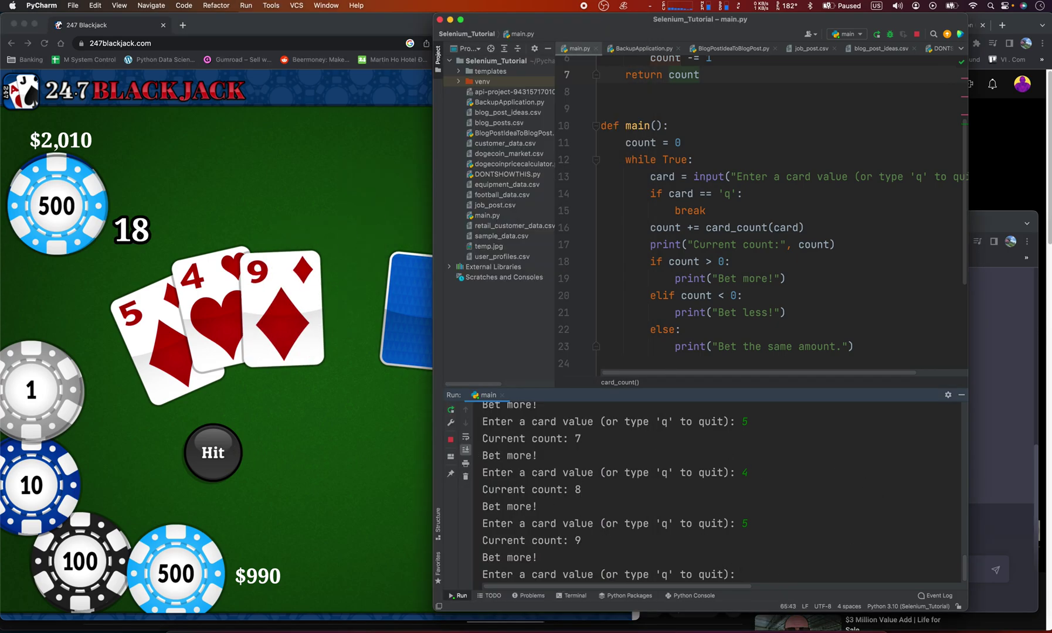
type("9")
key("Return")
key("super+Tab")
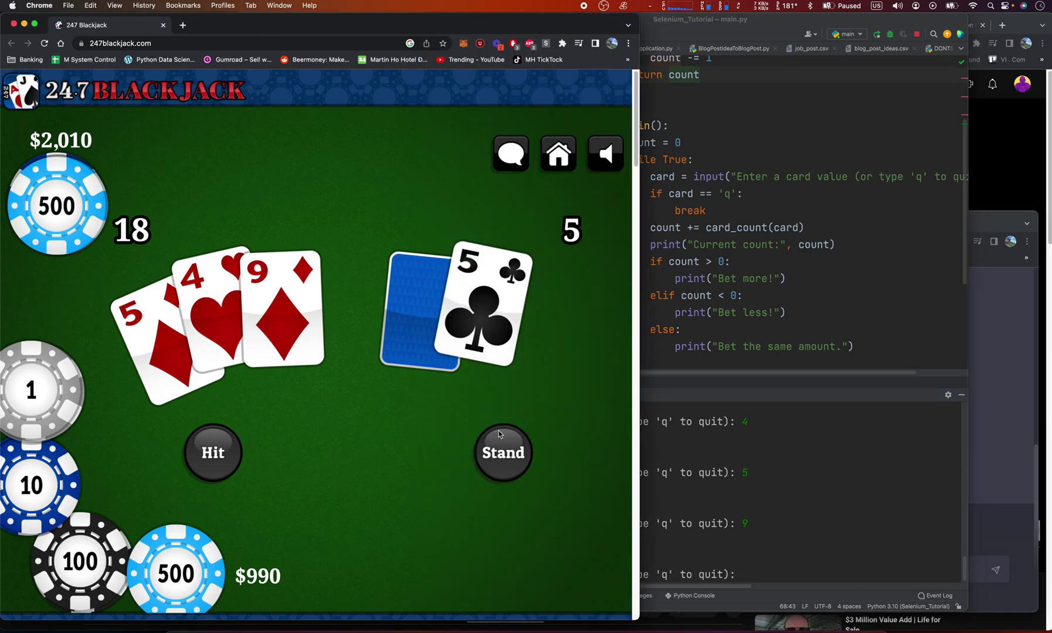
left_click(518, 473)
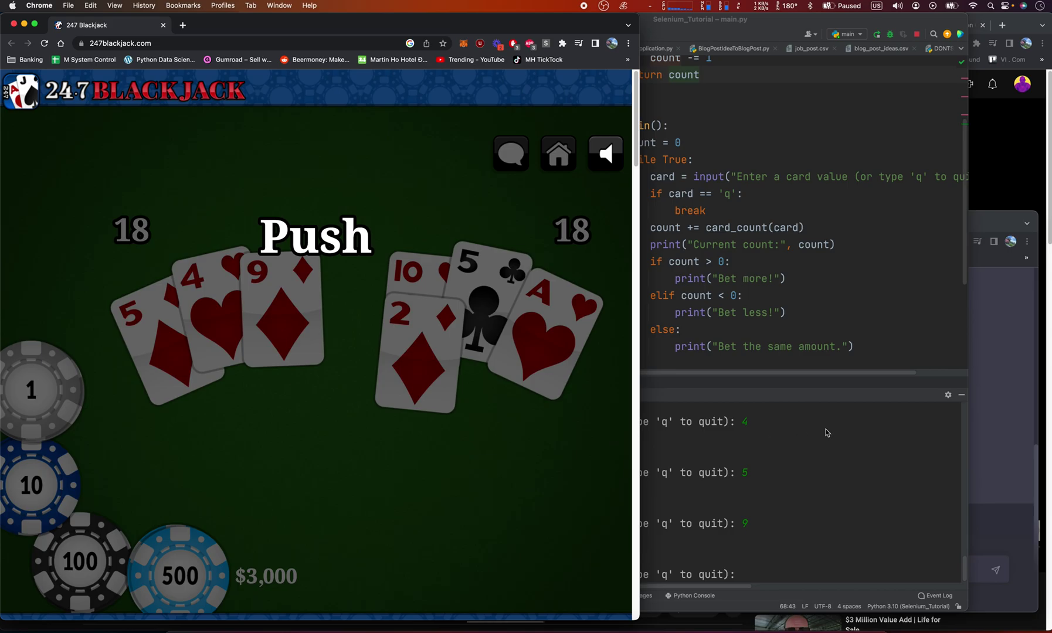
Check the dealer's cards on the table against the console output.
left_click(871, 547)
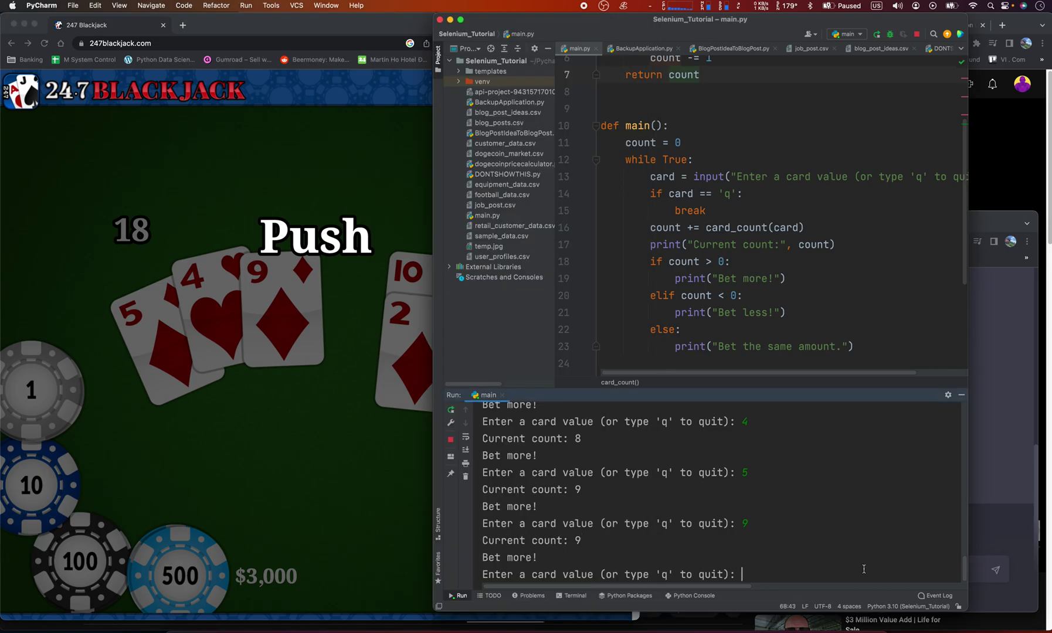
left_click(160, 458)
left_click(771, 449)
scroll(780, 499, "up", 5)
scroll(783, 520, "down", 5)
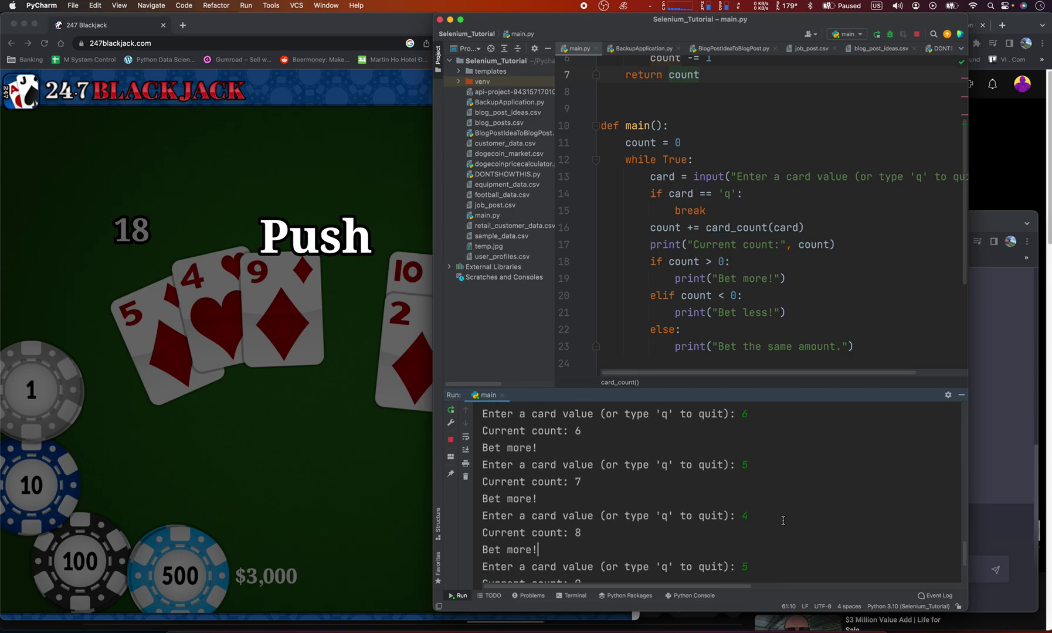
left_click(322, 484)
left_click(718, 490)
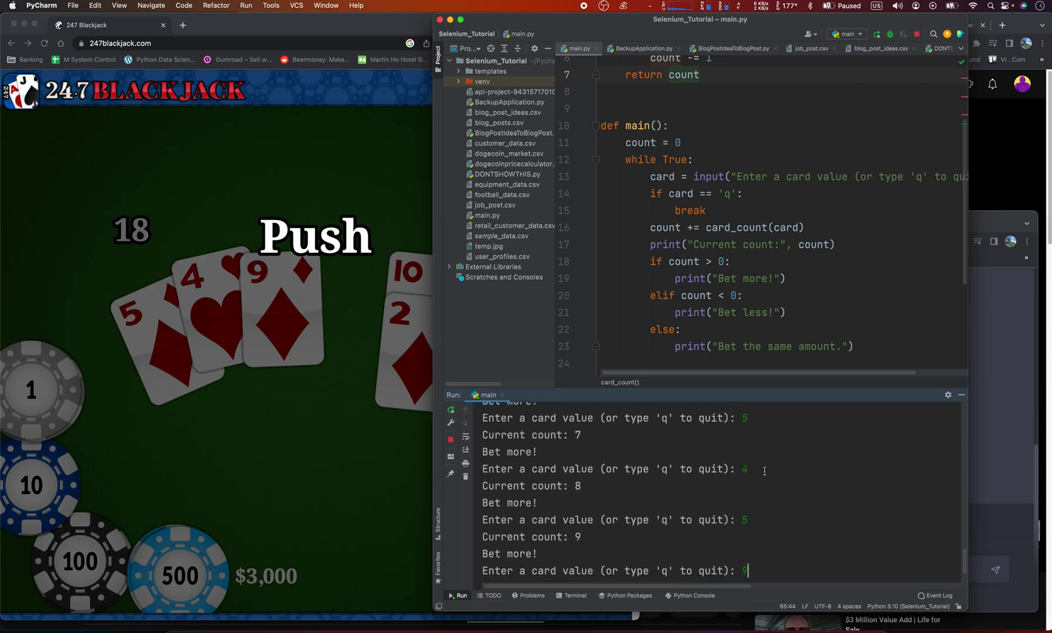
left_click(246, 461)
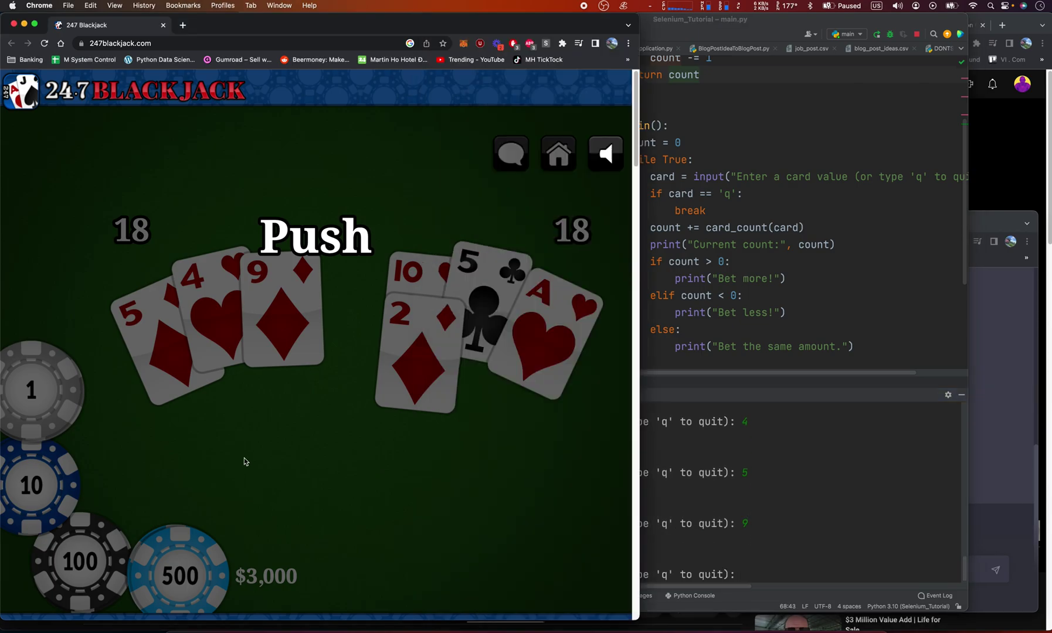
left_click(841, 495)
Log the dealer's 10 and 2 in the console, bringing the count back to 9.
type("1")
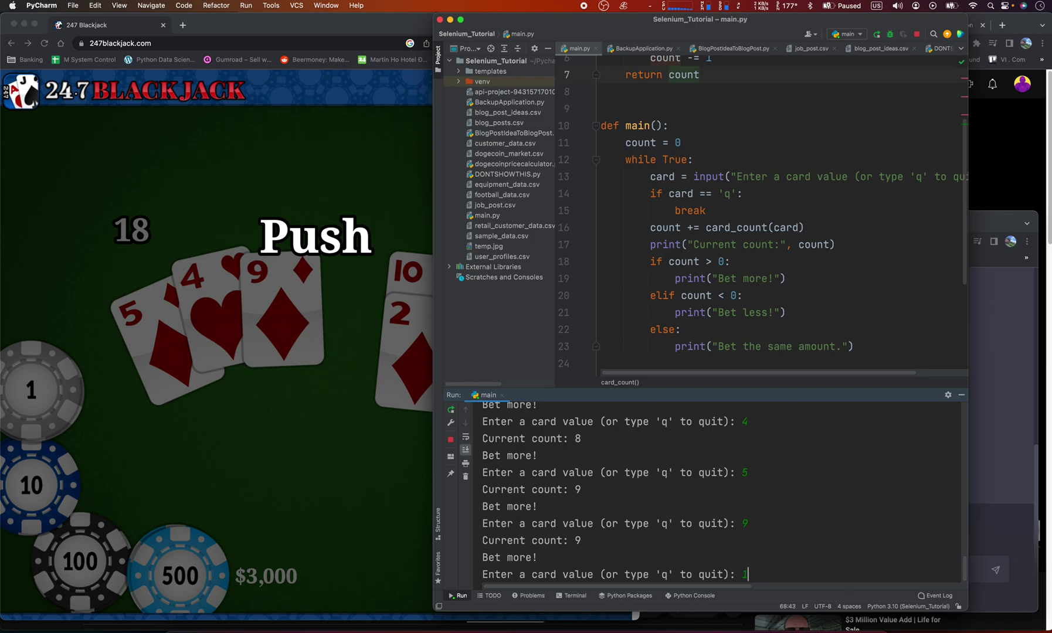
type("0")
key("Return")
type("2")
key("Return")
key("Return")
key("Return")
left_click(431, 296)
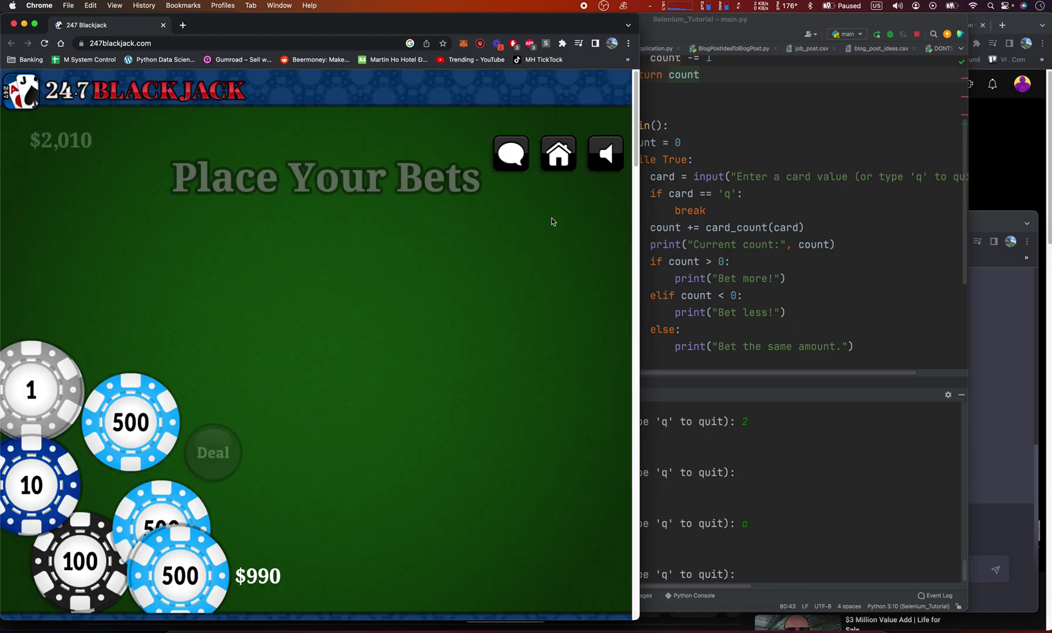
left_click(868, 463)
Swap the 10 chip for a 500 chip to bet $2,500 and deal a new hand.
left_click(357, 383)
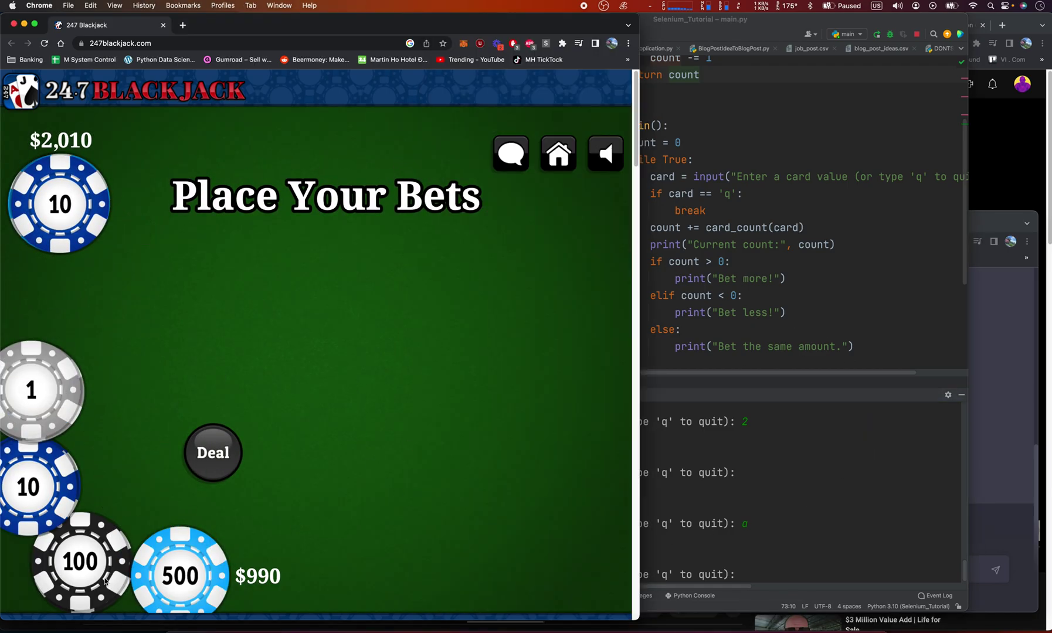
left_click(59, 203)
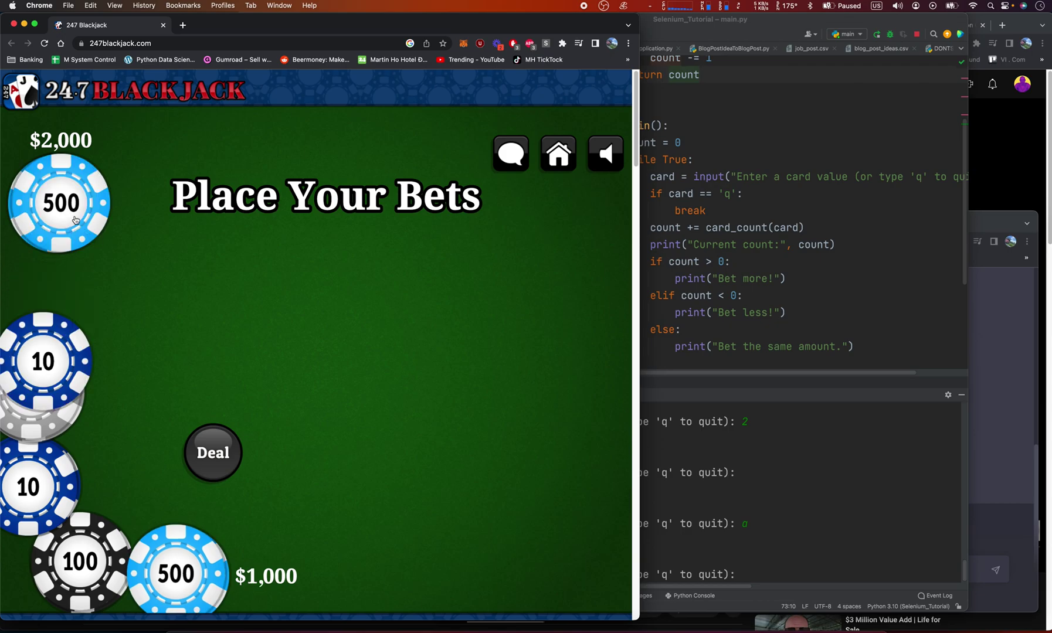
left_click(153, 567)
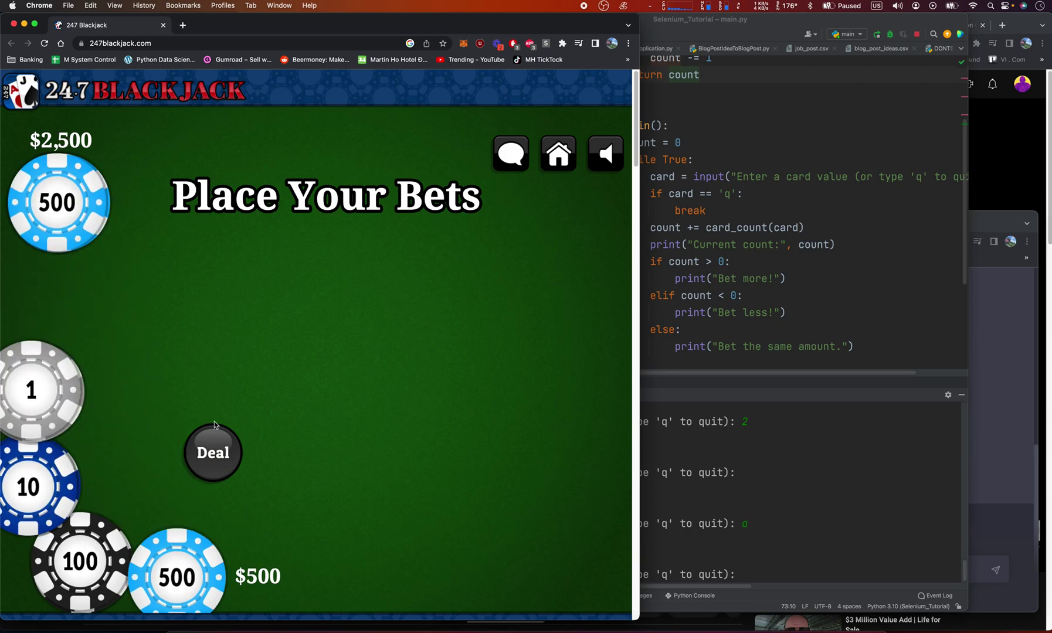
left_click(213, 443)
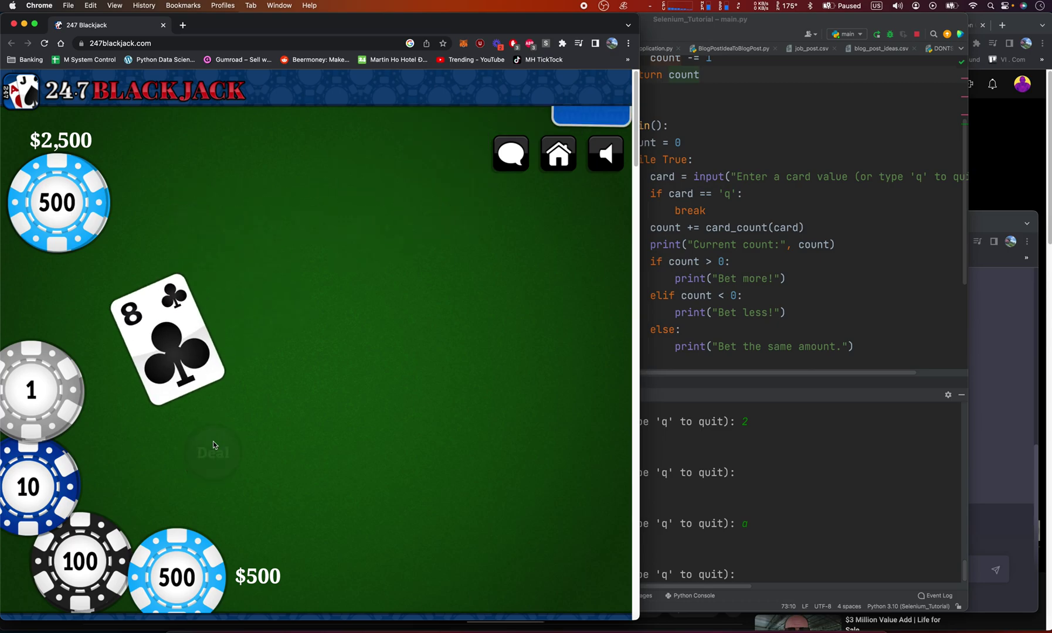
Log the player's 8 and 3 and the dealer's 9 in the card-counting console.
left_click(944, 449)
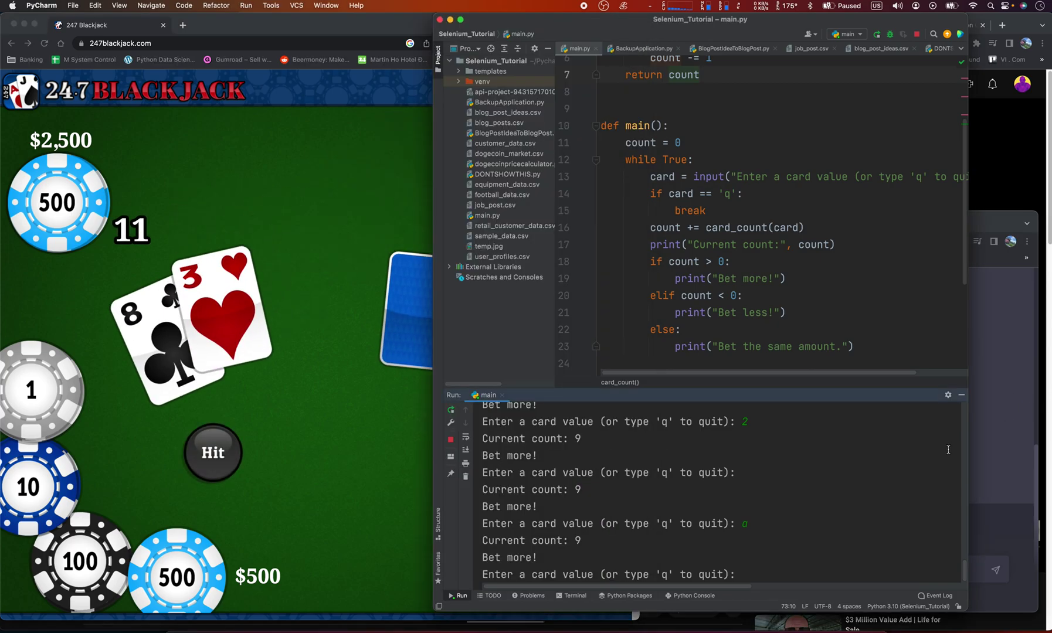
left_click(909, 566)
type("8")
key("Return")
type("3")
key("Return")
left_click(217, 364)
left_click(811, 506)
type("9")
key("Return")
Log the 6 that brings the hand to 17 in the counting console.
left_click(225, 417)
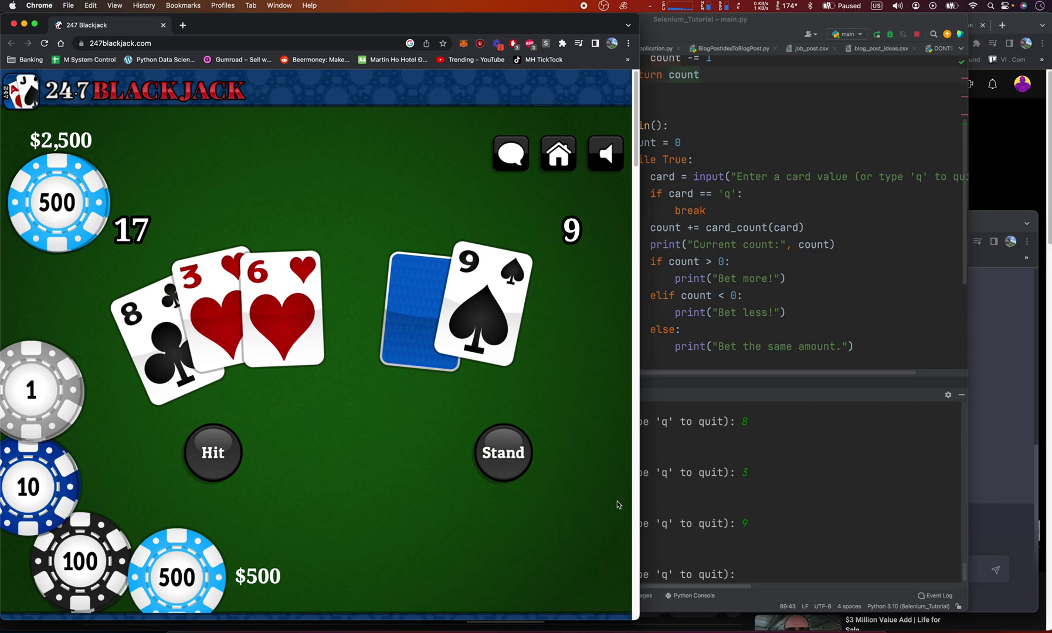
left_click(826, 496)
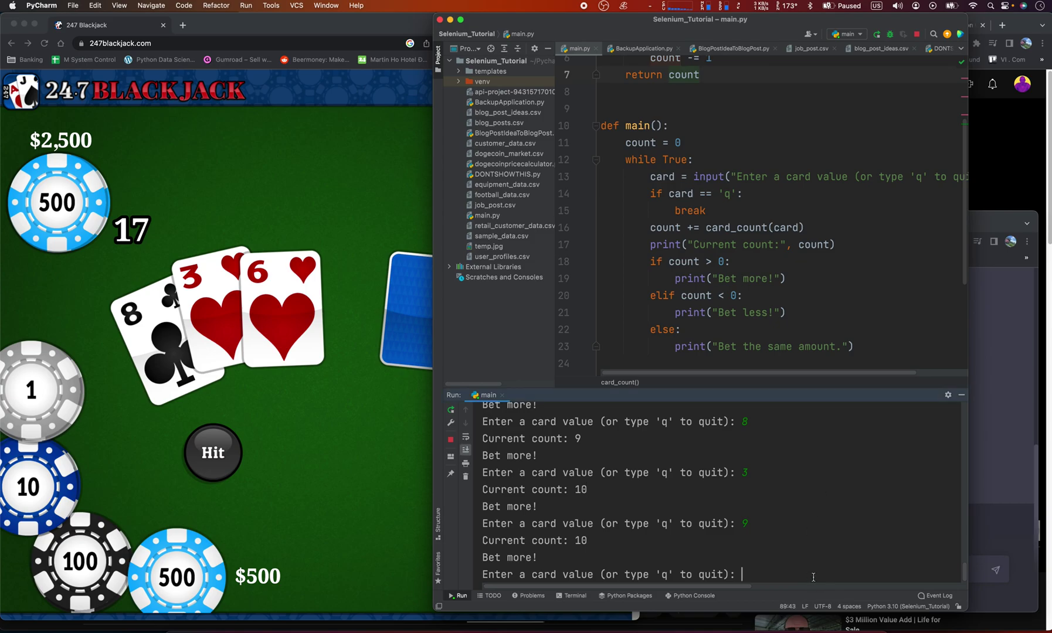
type("6")
key("Return")
left_click(969, 488)
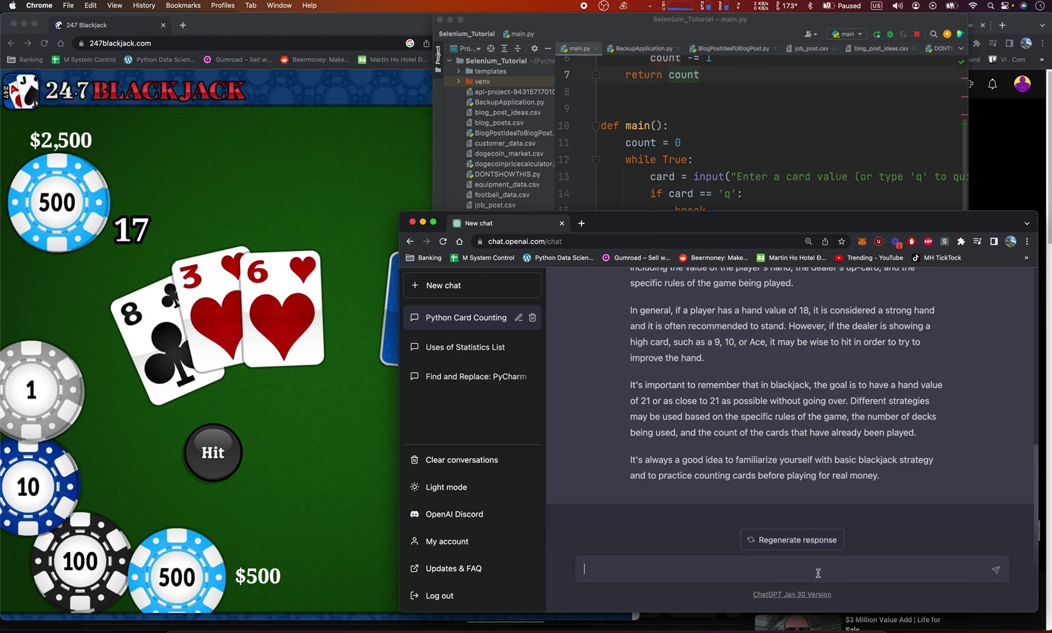
Ask ChatGPT 'Do i hit on 17 when the dealers up card is 9?' and stand as advised.
type("Do i hit on 17 when the dealers up card is")
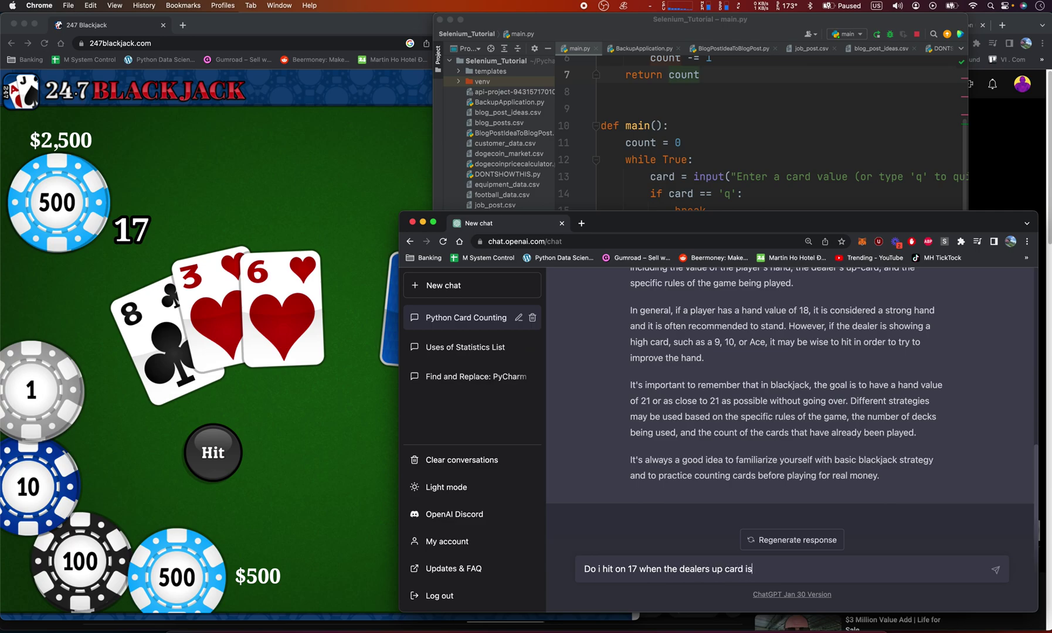
key("super+grave")
key("super+grave")
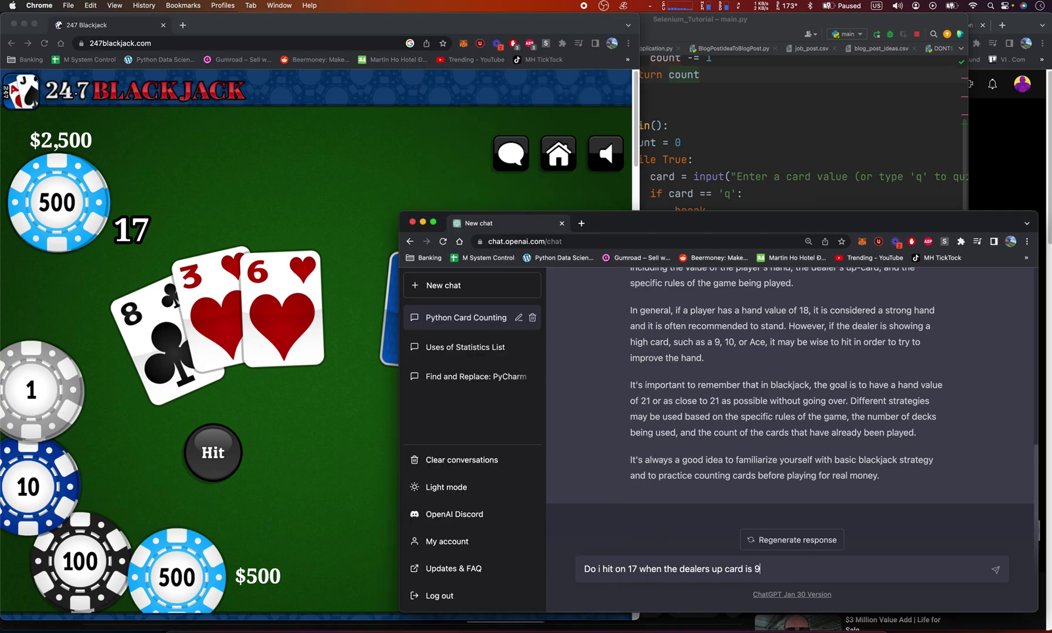
type("9?")
key("Return")
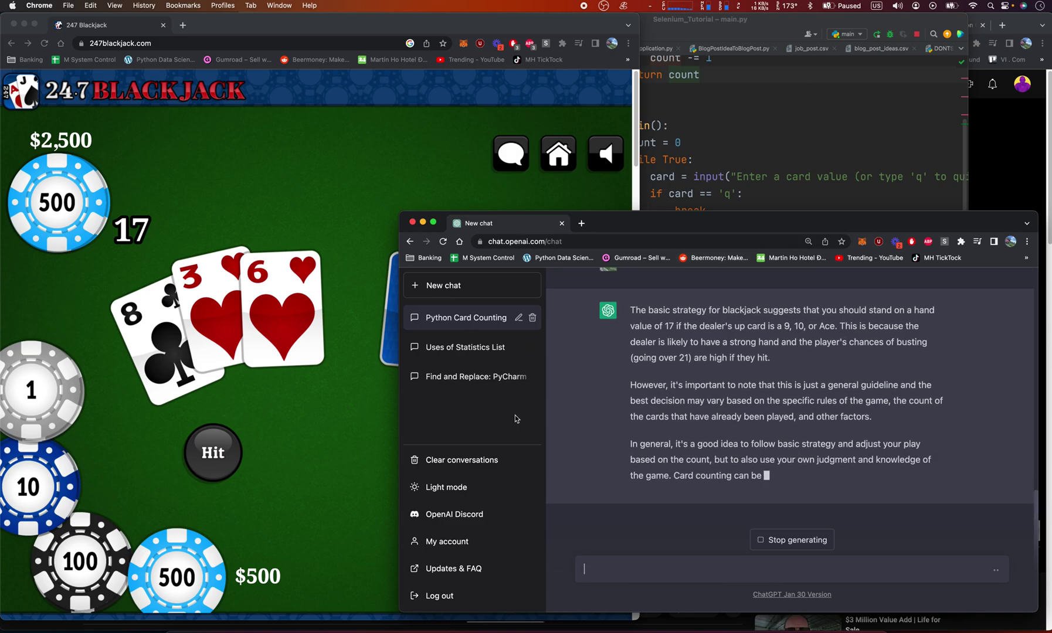
left_click(227, 405)
left_click(496, 462)
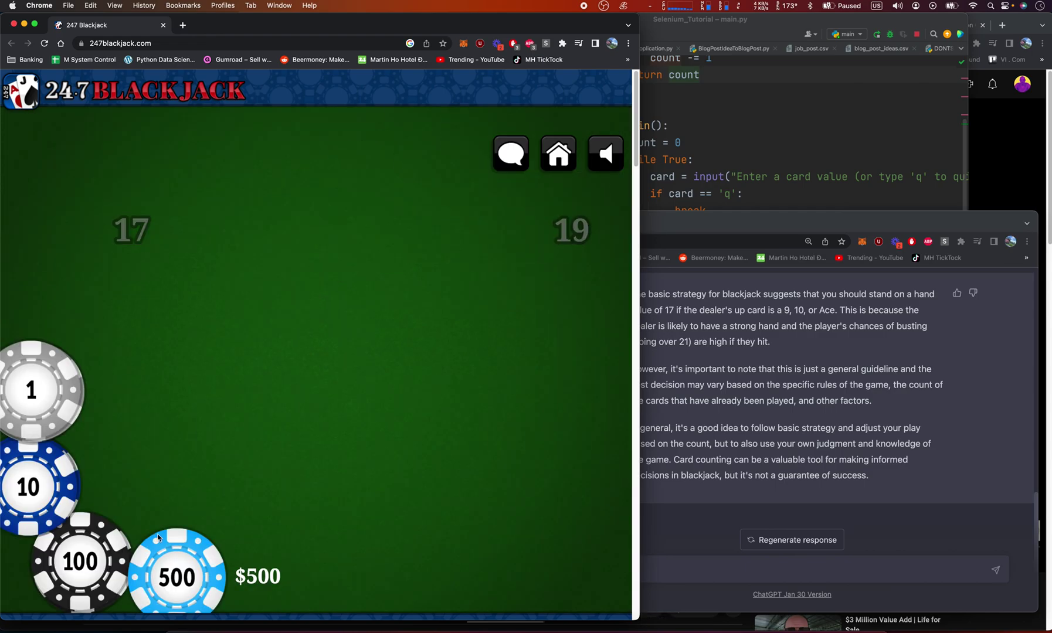
Bet a 500 chip, deal, and log the 10, 4 and dealer's jack in the console.
left_click(183, 573)
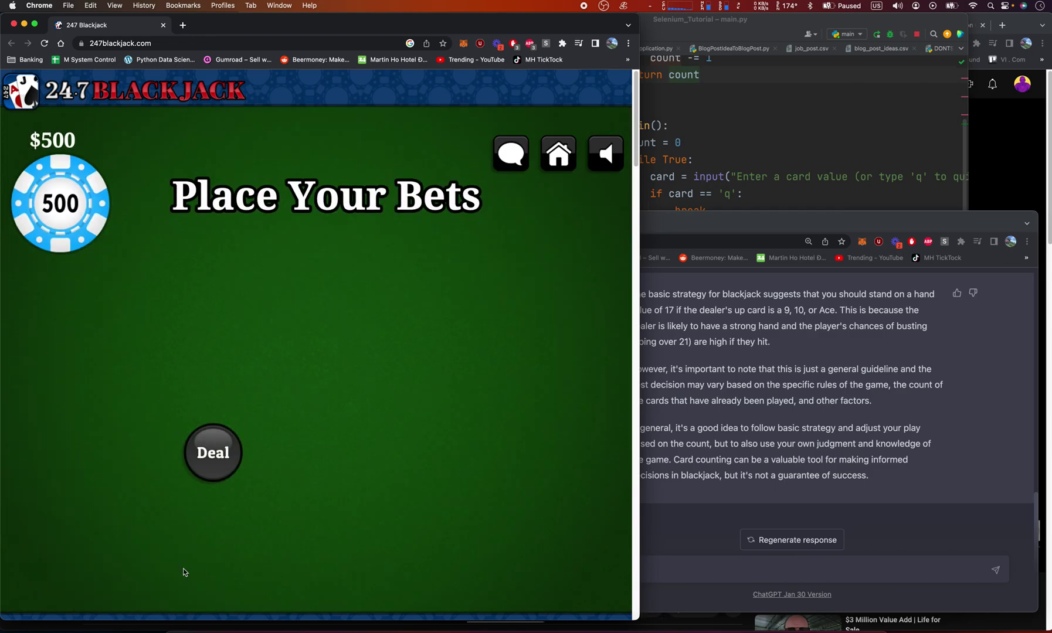
left_click(220, 458)
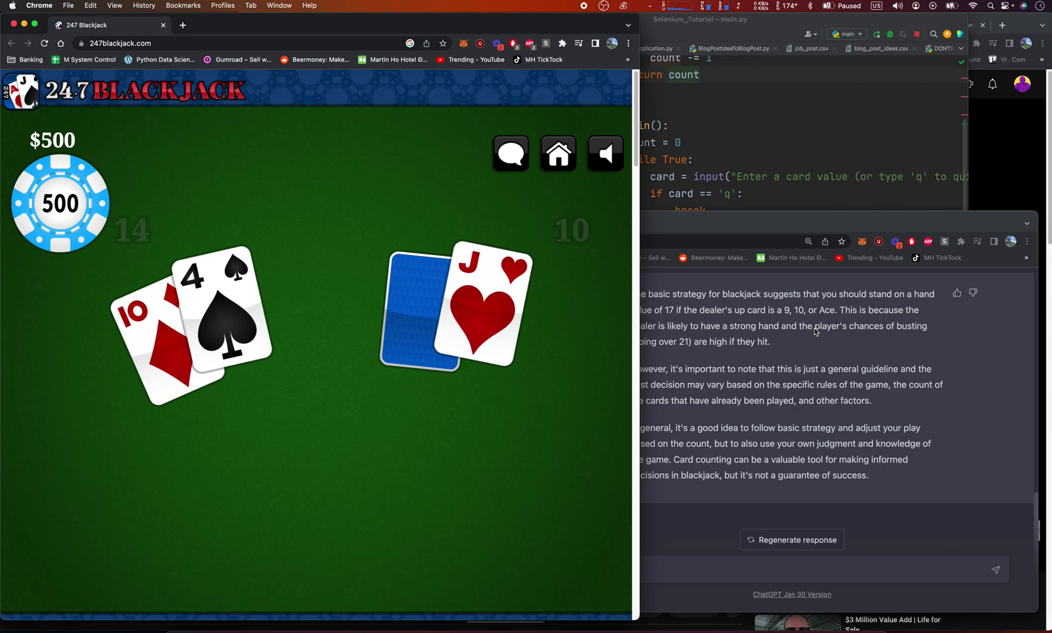
left_click(906, 405)
key("super+Tab")
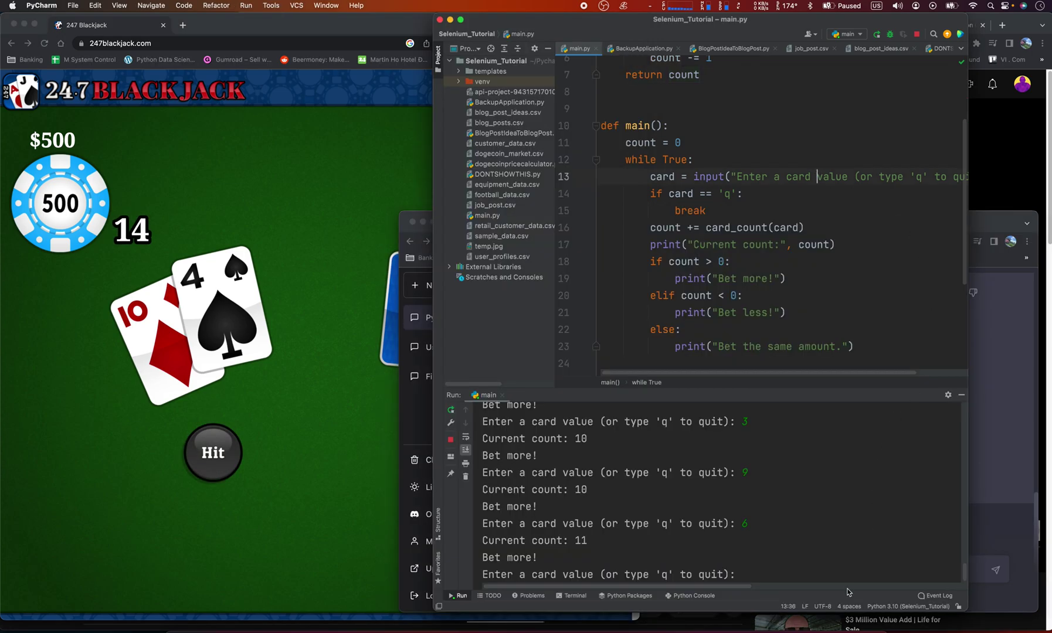
type("10")
key("Return")
type("4")
key("Return")
left_click(287, 390)
left_click(933, 466)
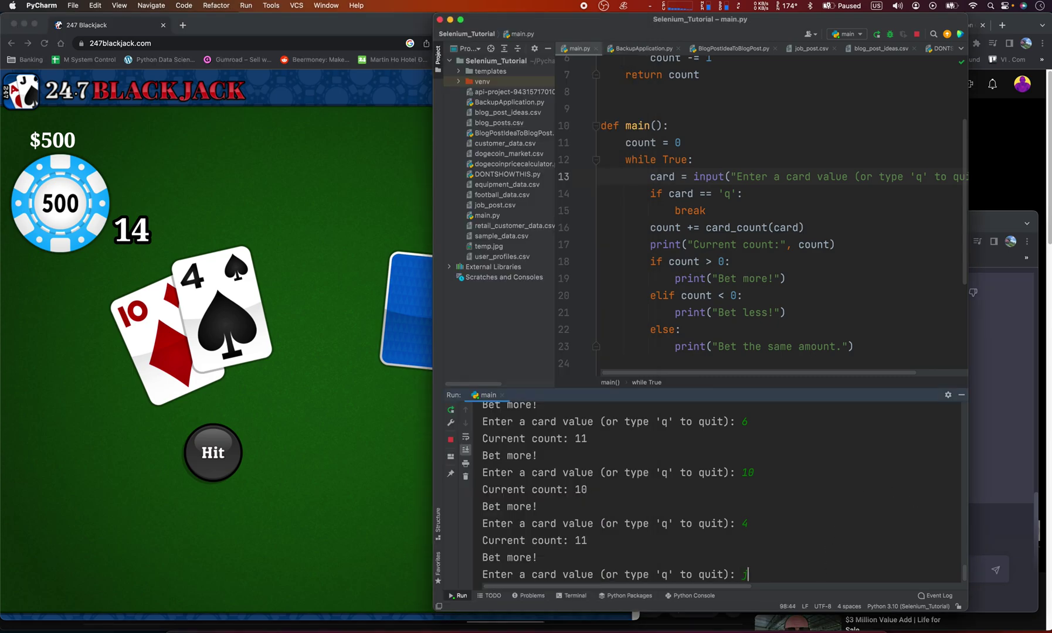
type("j")
key("Return")
Hit the 14, log the drawn 5, and stand on 19.
left_click(371, 472)
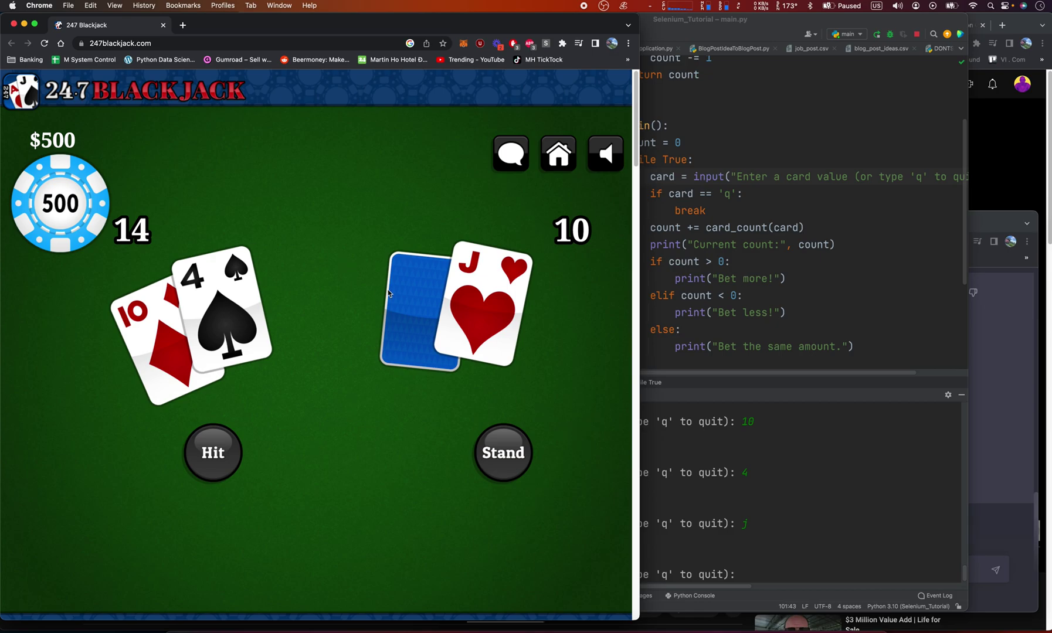
left_click(210, 458)
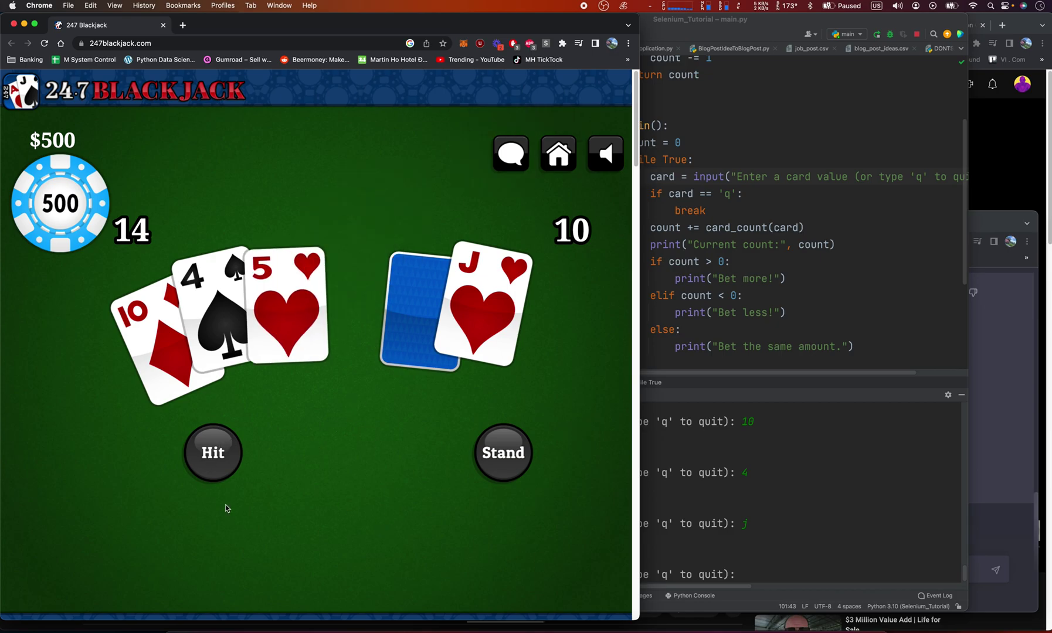
left_click(839, 500)
type("5")
key("Return")
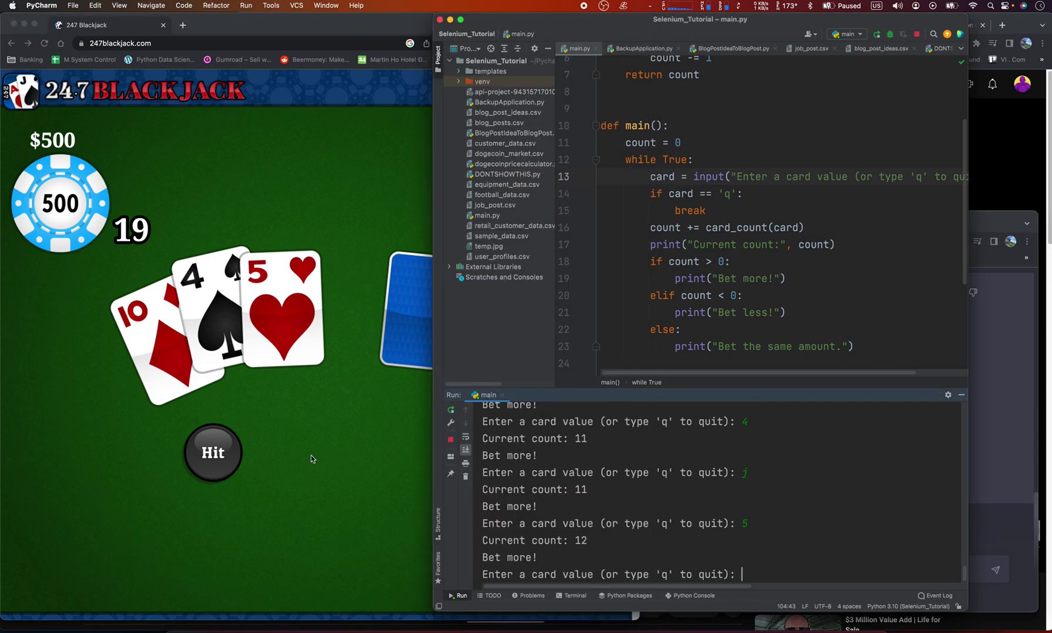
left_click(311, 459)
left_click(501, 462)
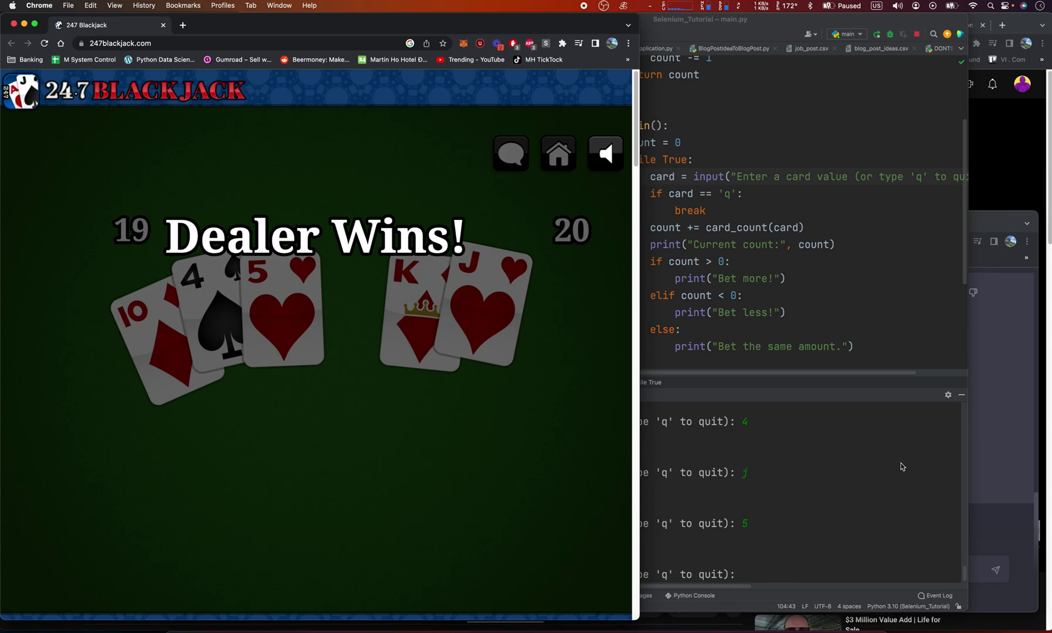
left_click(847, 261)
scroll(847, 261, "up", 3)
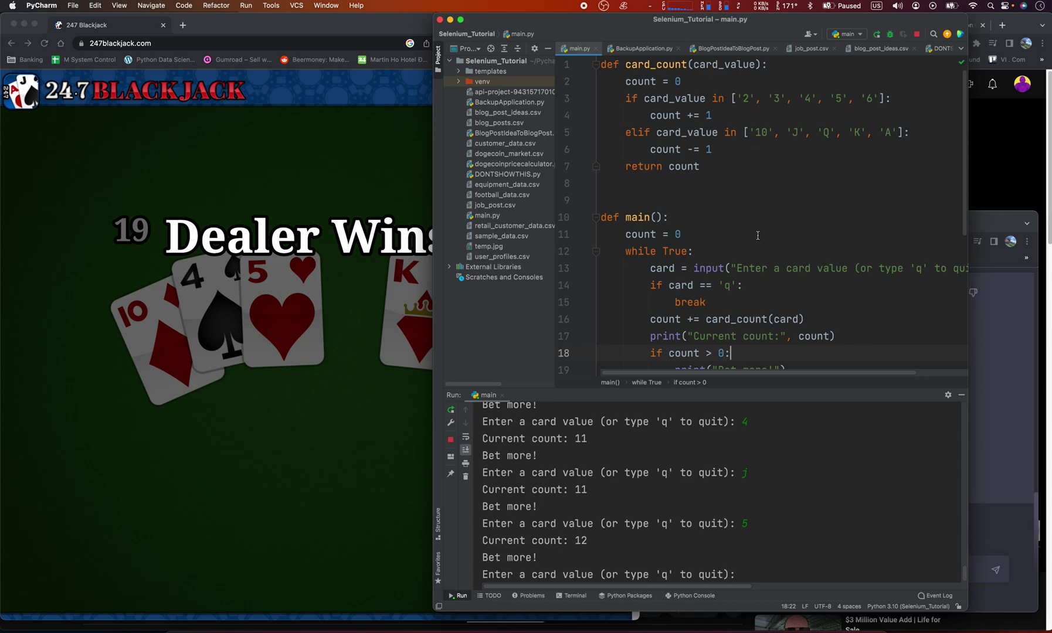
scroll(758, 235, "down", 5)
scroll(716, 228, "up", 4)
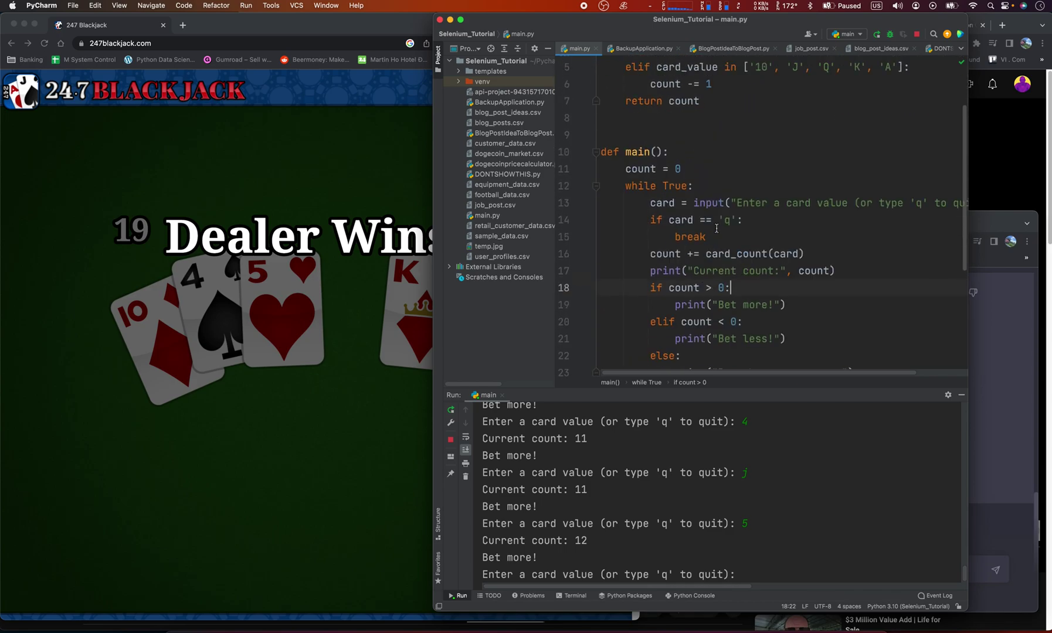
scroll(717, 229, "up", 2)
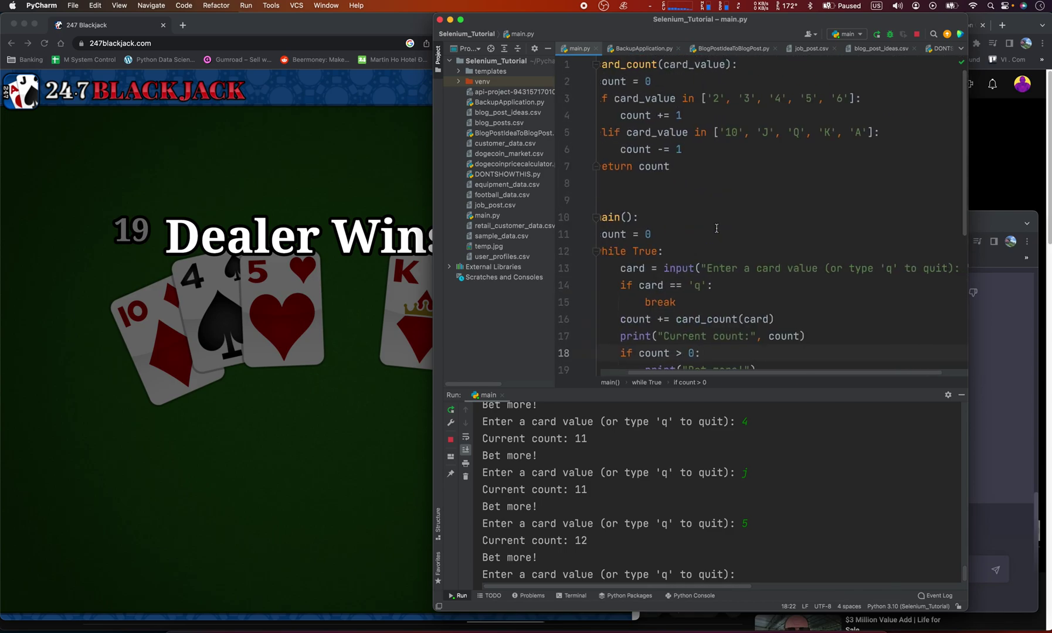
left_click(305, 121)
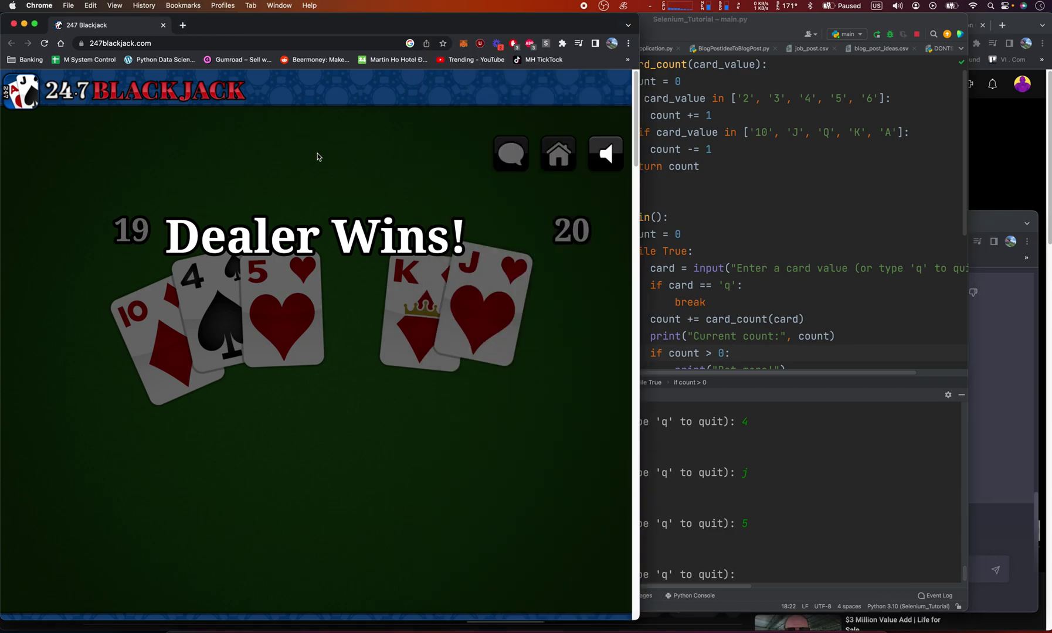